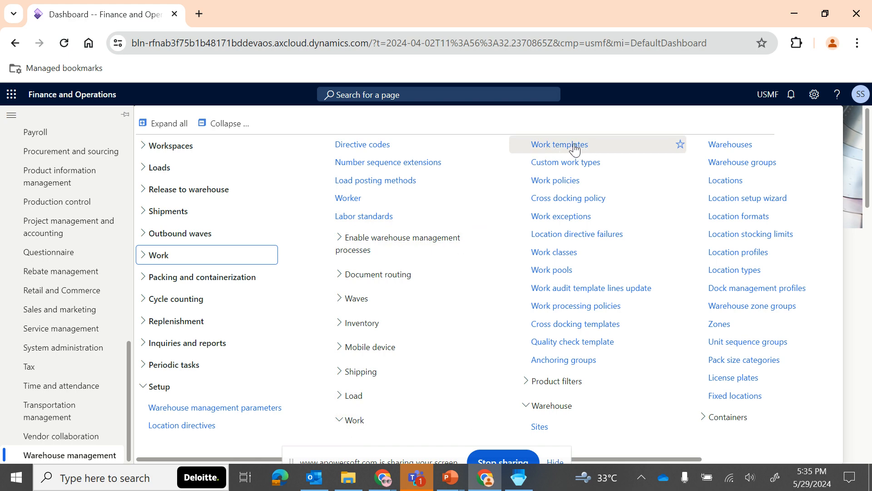
- Open the Work templates page and add a new sales order template named "16-WMS pick and put"
click(564, 146)
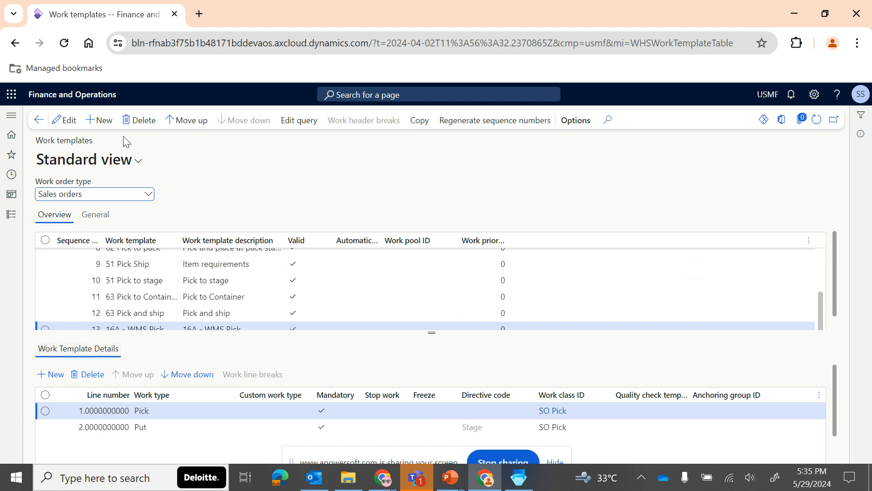
scroll(114, 286, up, 3)
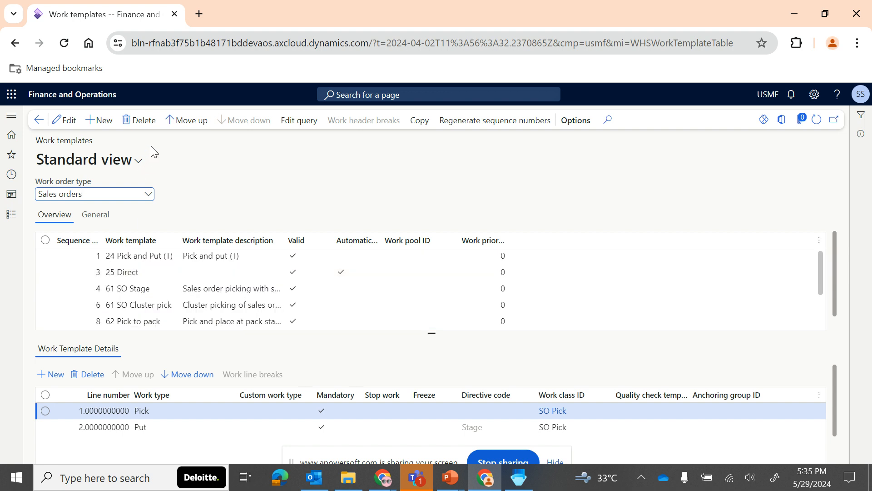
click(97, 120)
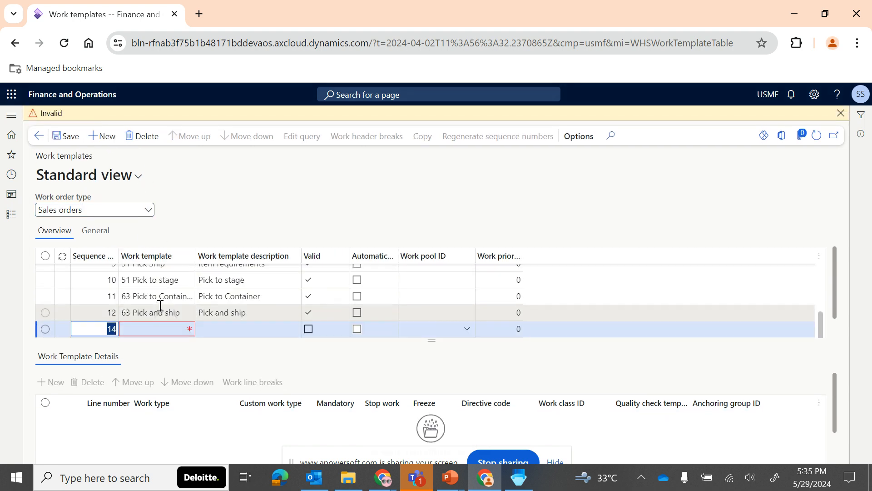
click(150, 330)
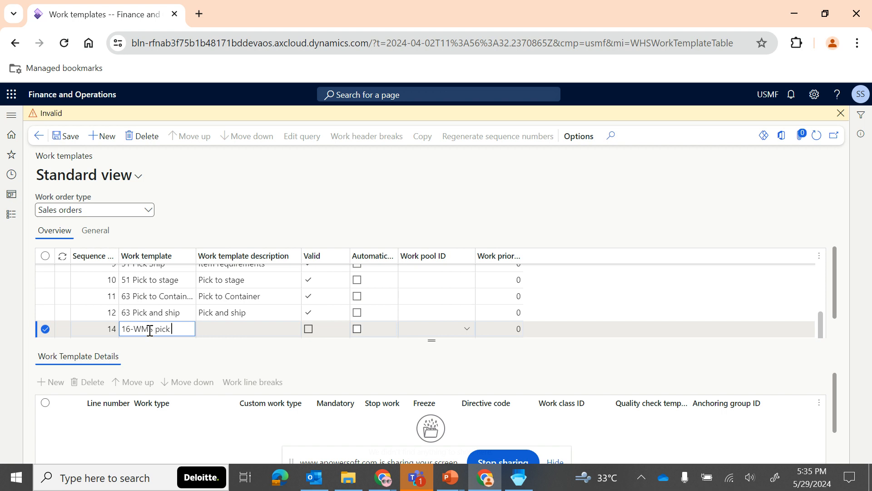
text(d put)
key(Tab)
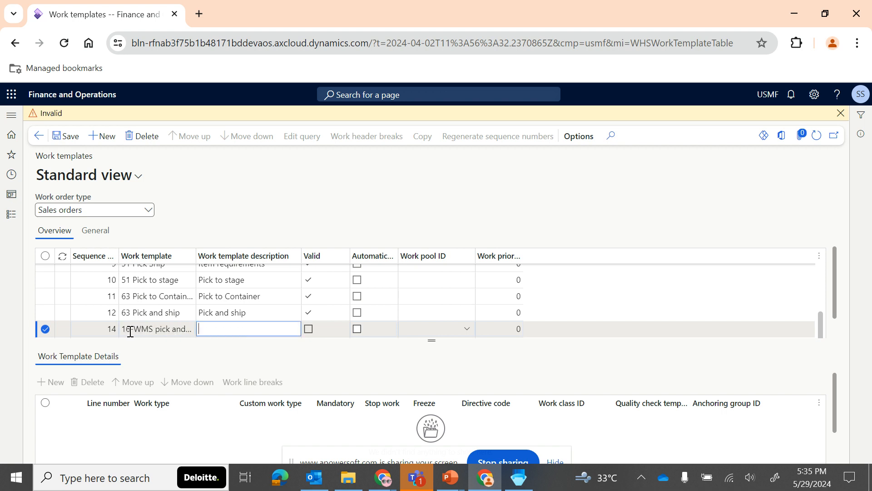
- Copy the new template's name into its work template description, "16-WMS pick and put"
click(131, 331)
key(ctrl+c)
scroll(207, 332, down, 1)
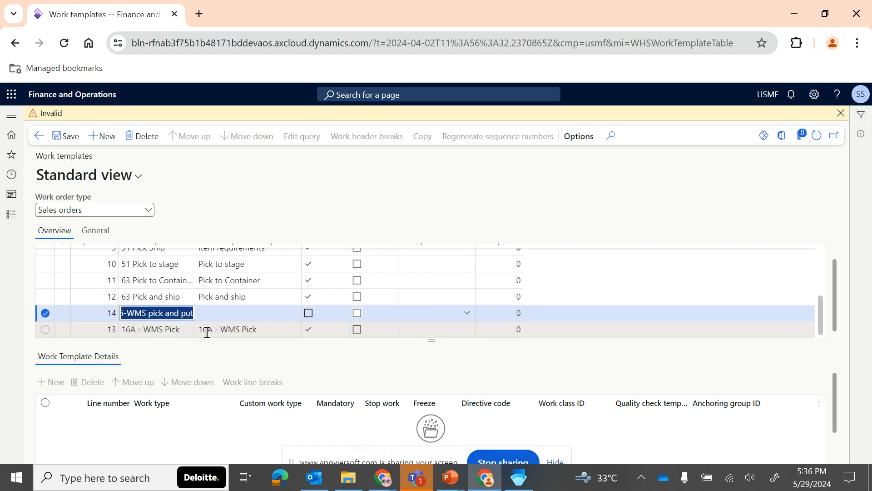
click(234, 311)
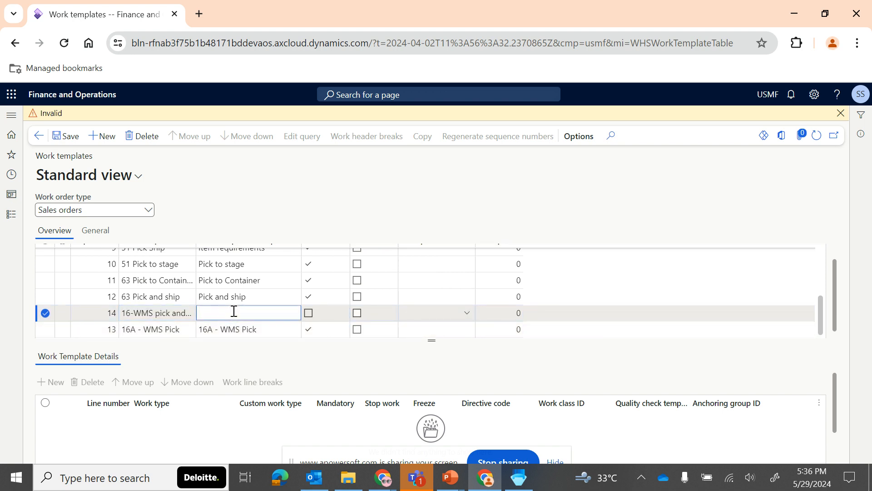
key(ctrl+v)
scroll(226, 315, up, 5)
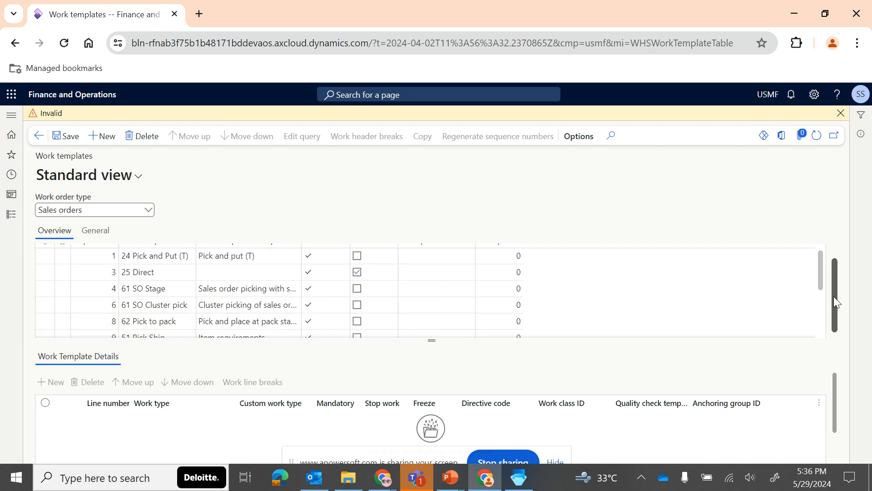
scroll(833, 296, up, 1)
drag(820, 291, 823, 346)
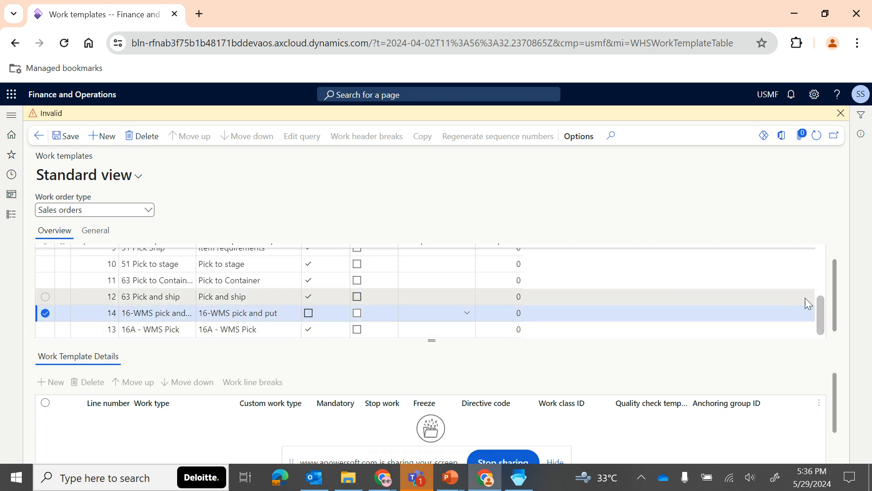
drag(835, 296, 835, 281)
scroll(819, 324, down, 1)
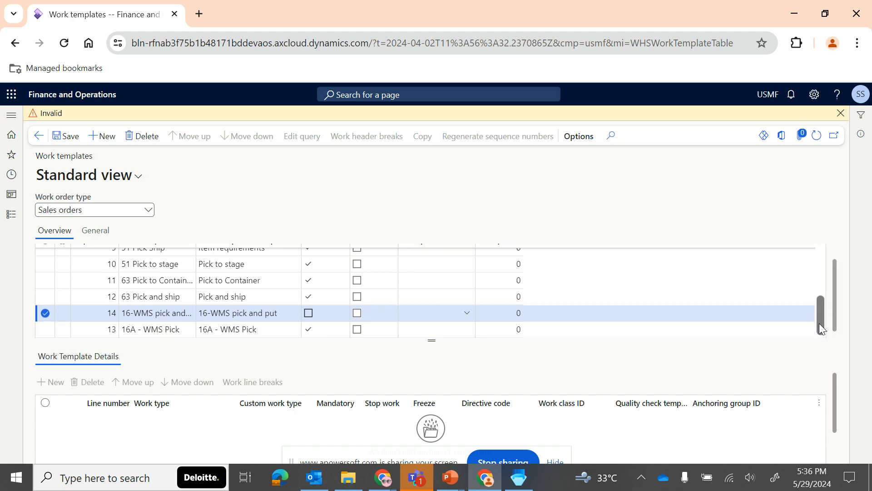
drag(835, 303, 835, 277)
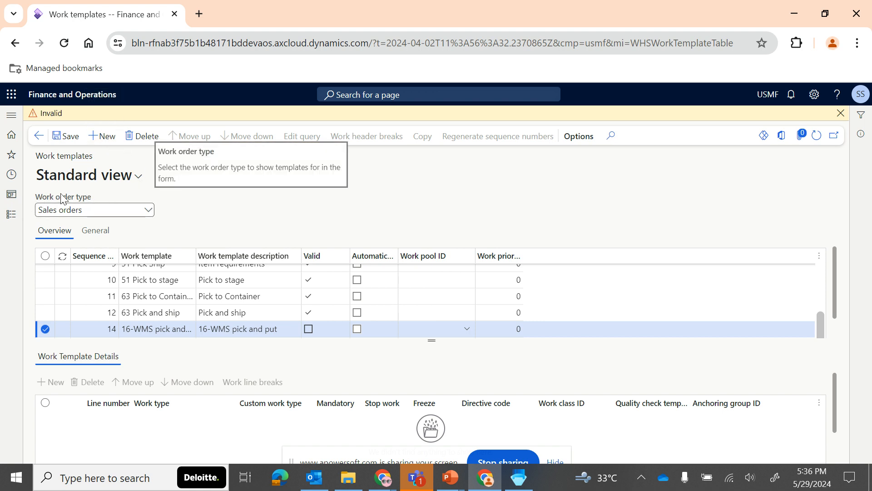
- Examine the work order types available for work templates, keeping Sales orders selected
click(148, 210)
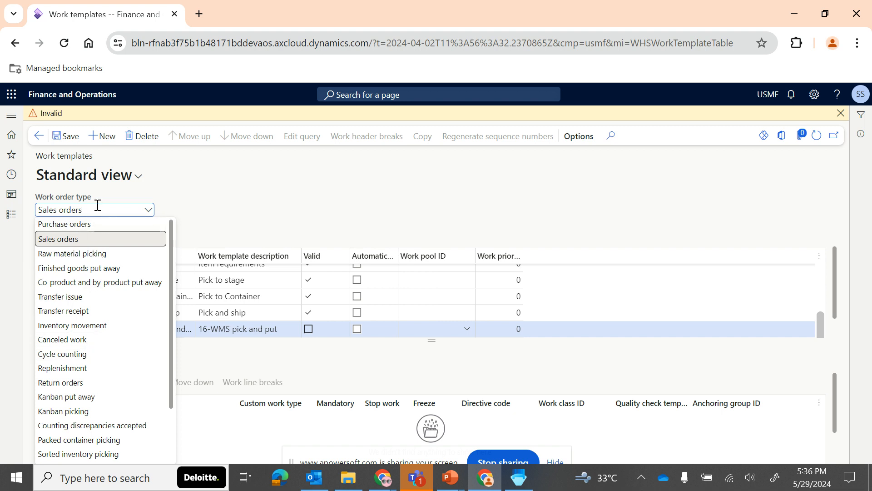
click(223, 216)
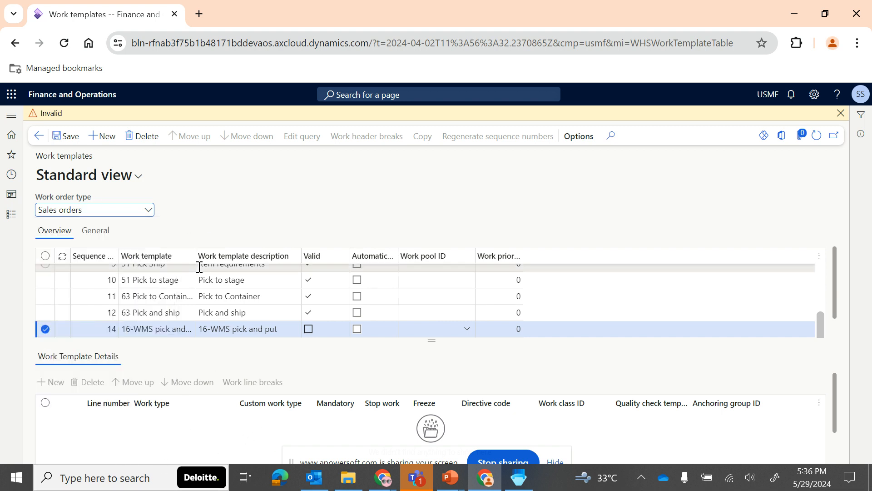
click(148, 210)
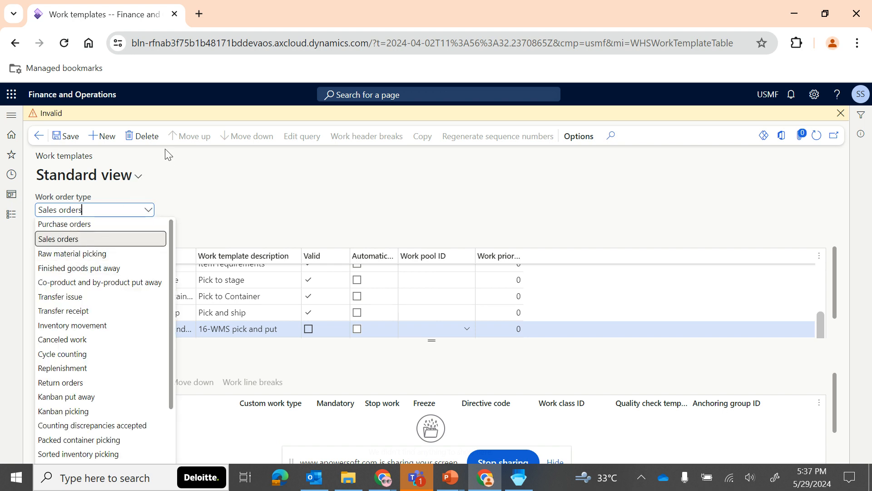
- Duplicate the work templates browser tab and open the Warehouse management Location directives page in the copy
right_click(113, 17)
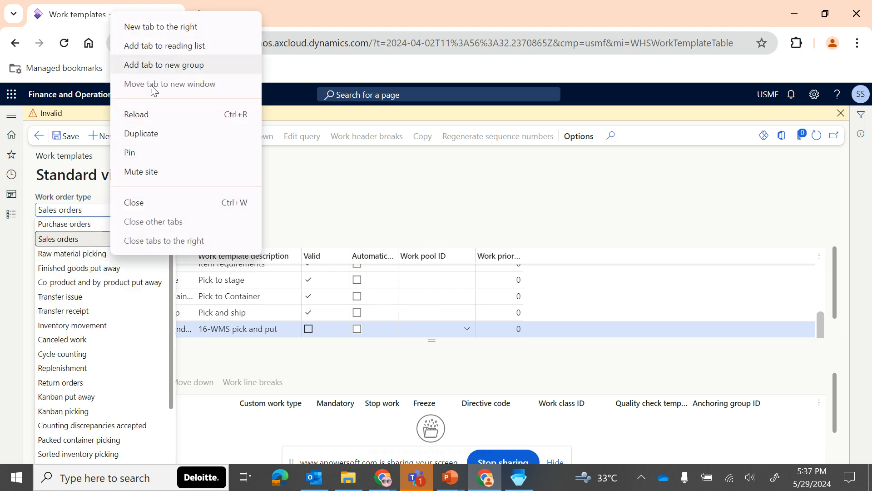
click(148, 138)
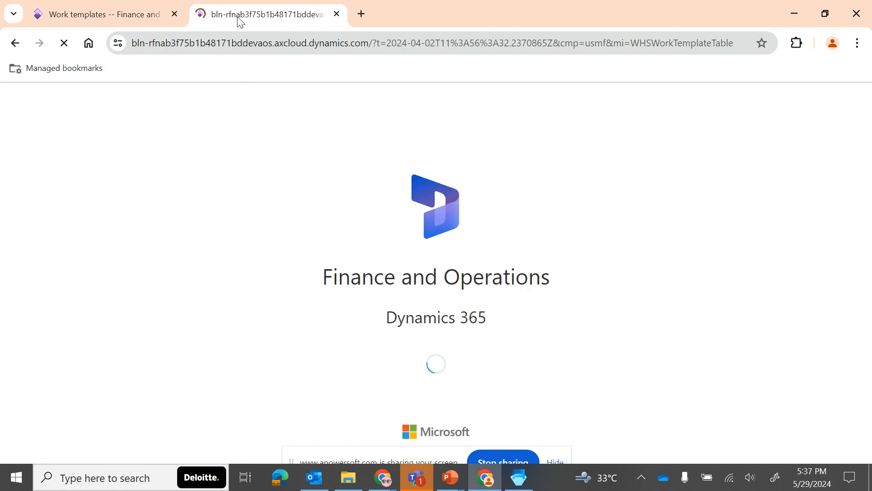
click(12, 216)
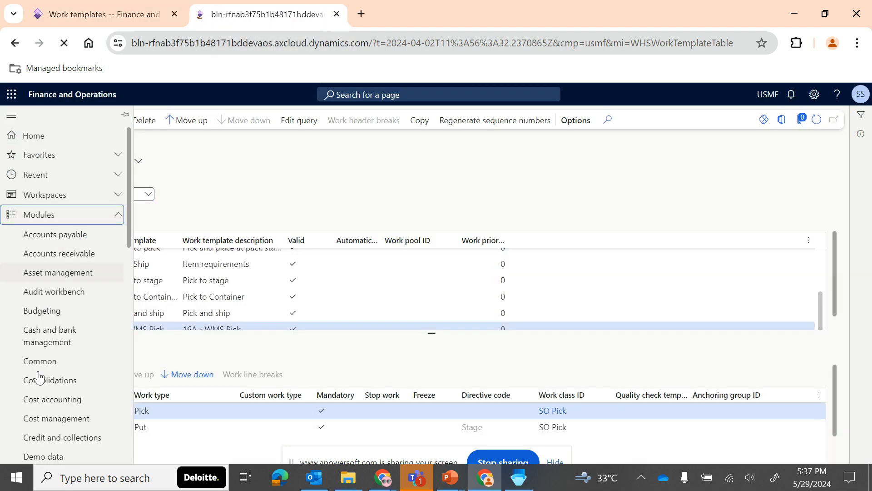
scroll(39, 377, down, 10)
click(50, 456)
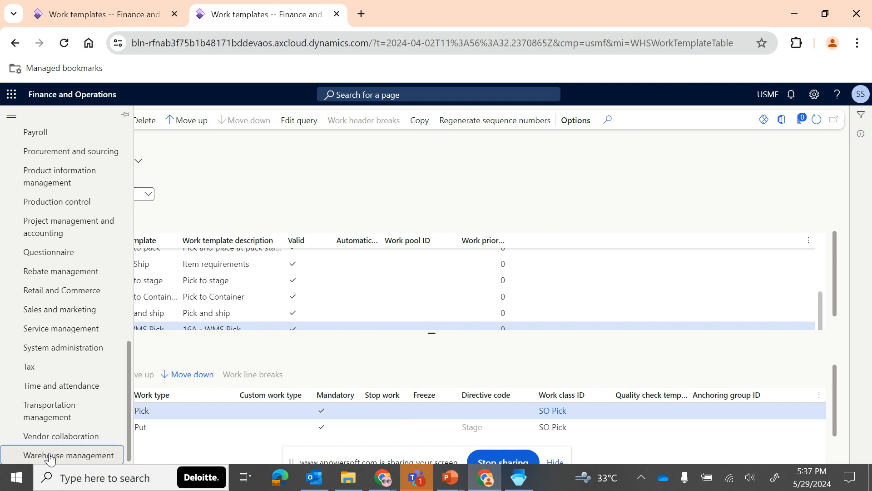
click(243, 414)
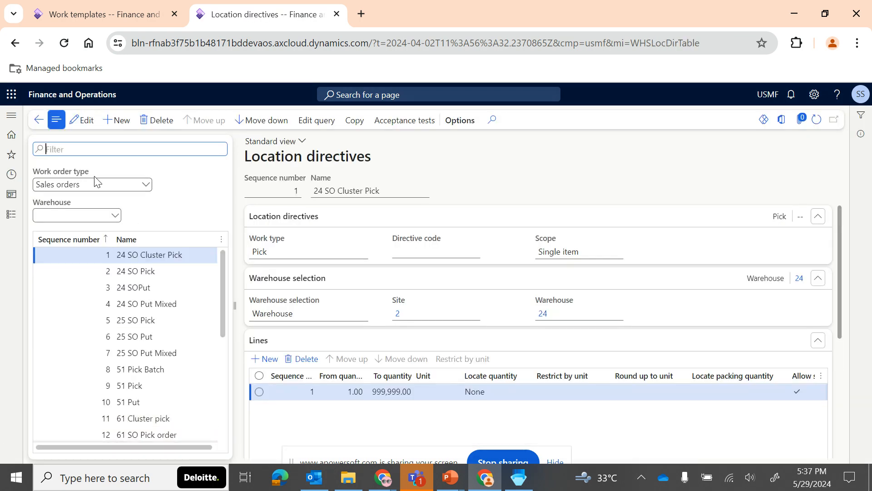
- Examine the work order types offered for location directives and return to the work templates page
click(144, 184)
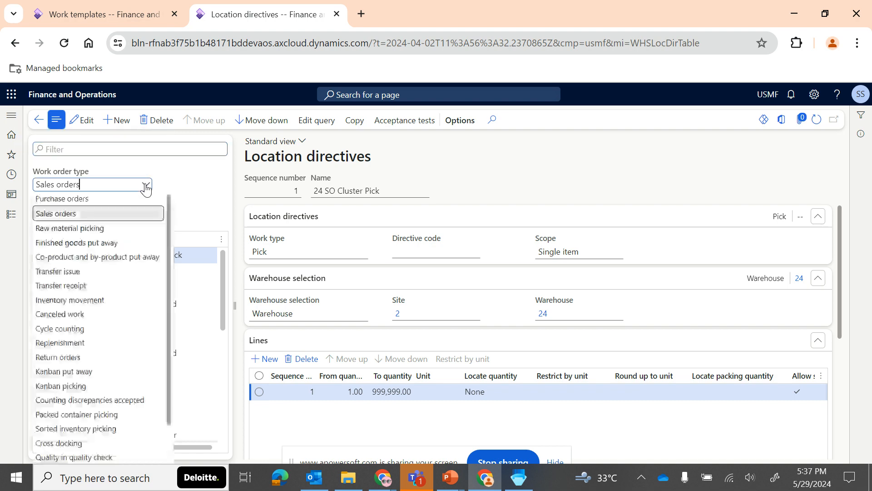
click(178, 181)
click(107, 8)
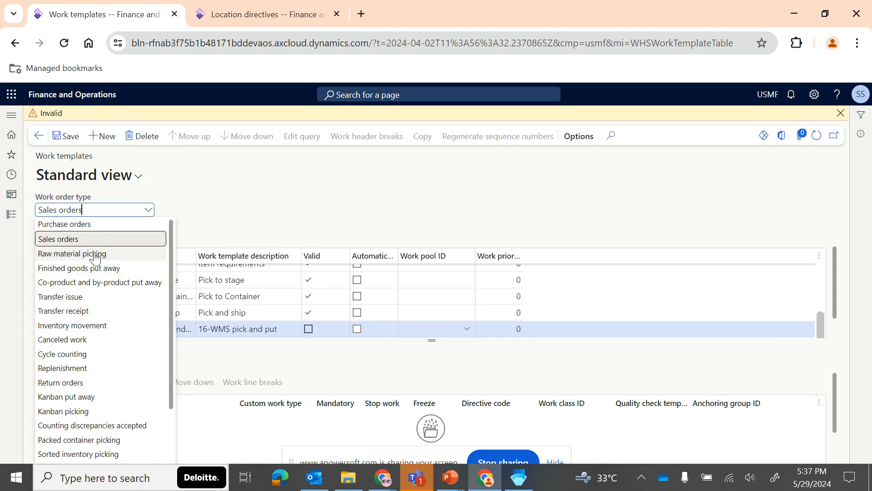
- Review the existing work templates for the Purchase orders, Raw material picking and Finished goods put away work order types
click(93, 225)
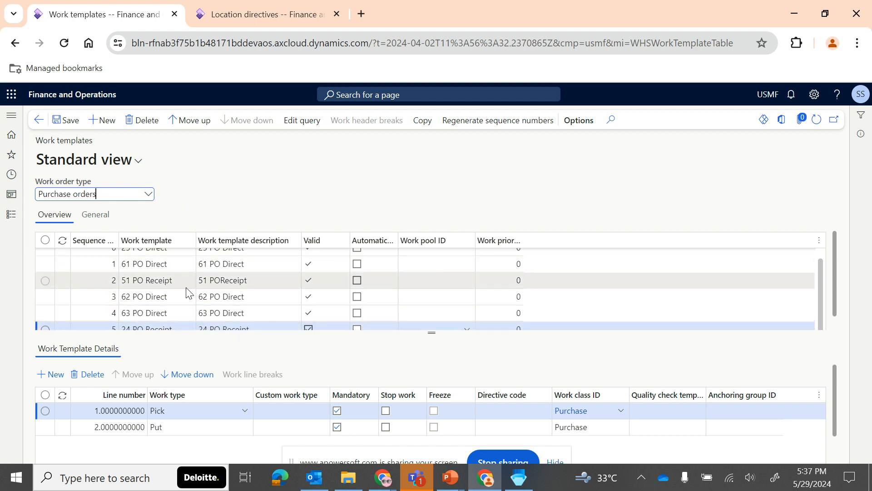
scroll(186, 291, up, 1)
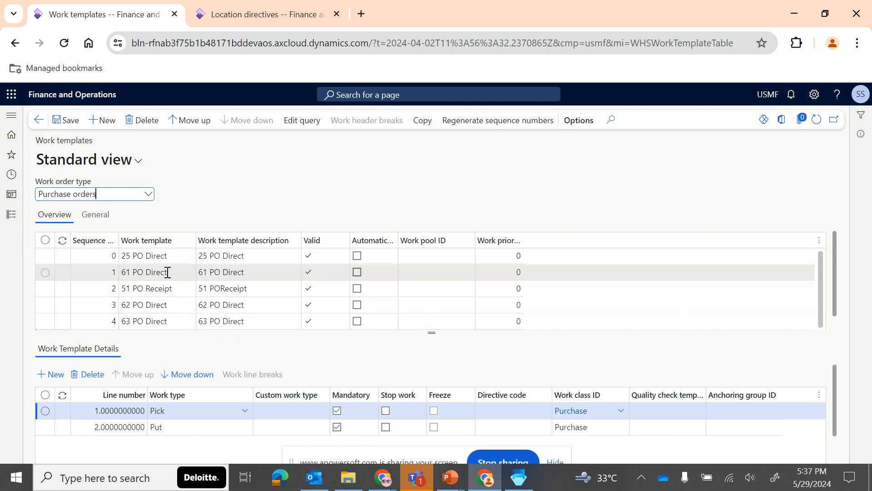
scroll(168, 286, down, 1)
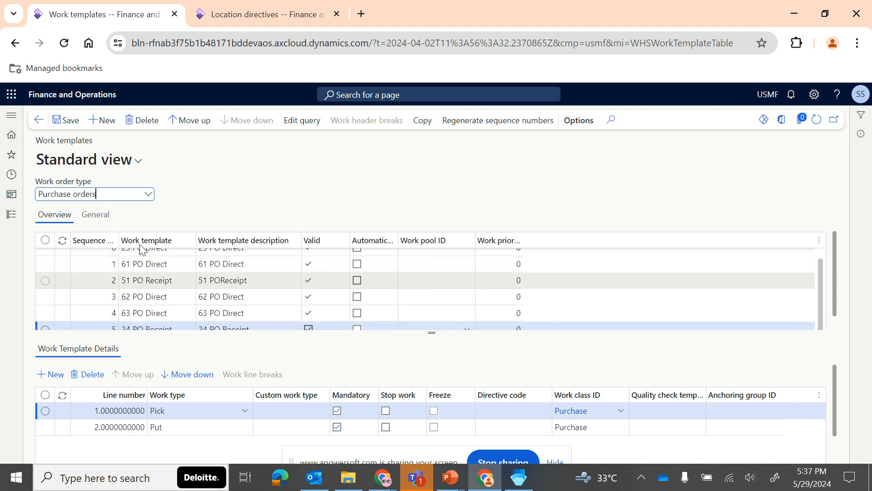
click(147, 195)
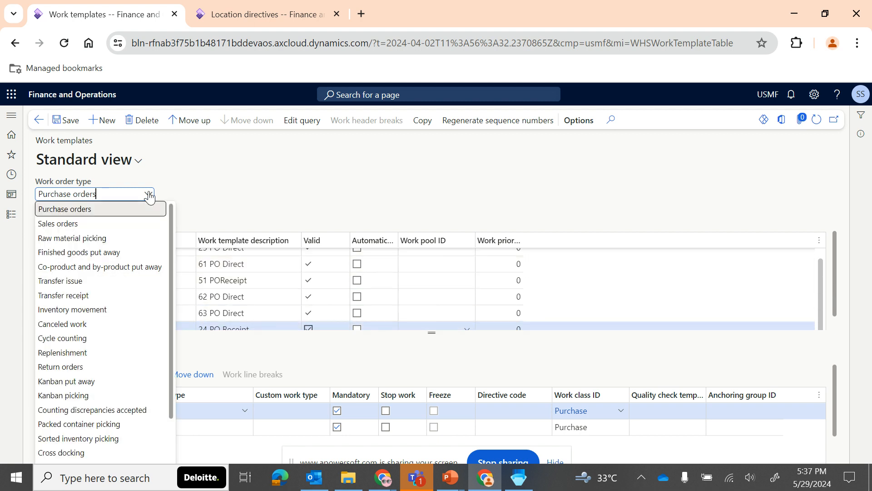
click(91, 238)
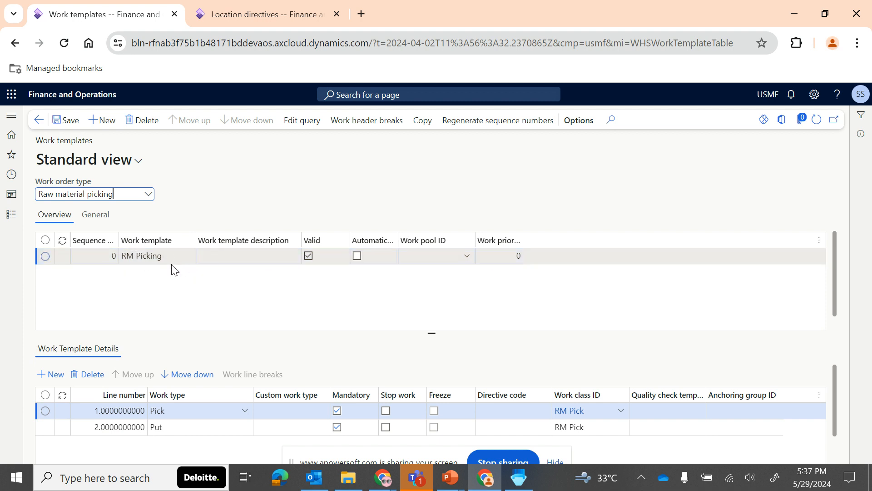
click(148, 194)
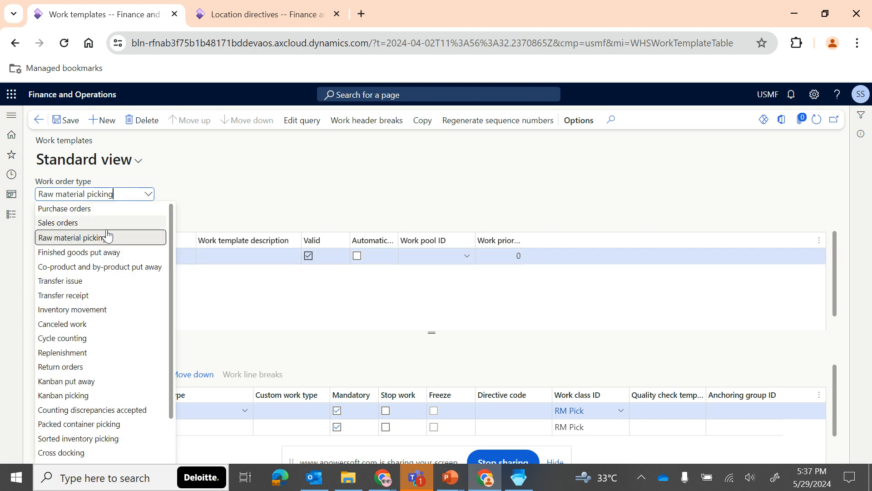
click(82, 253)
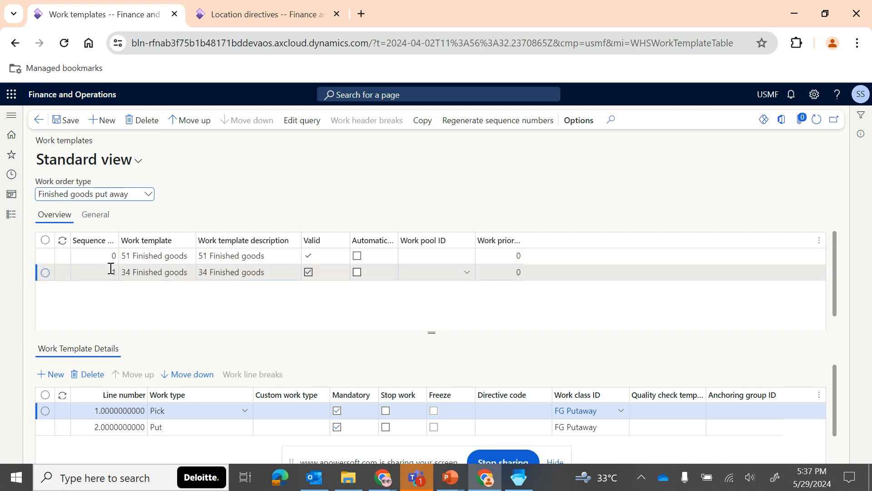
click(147, 194)
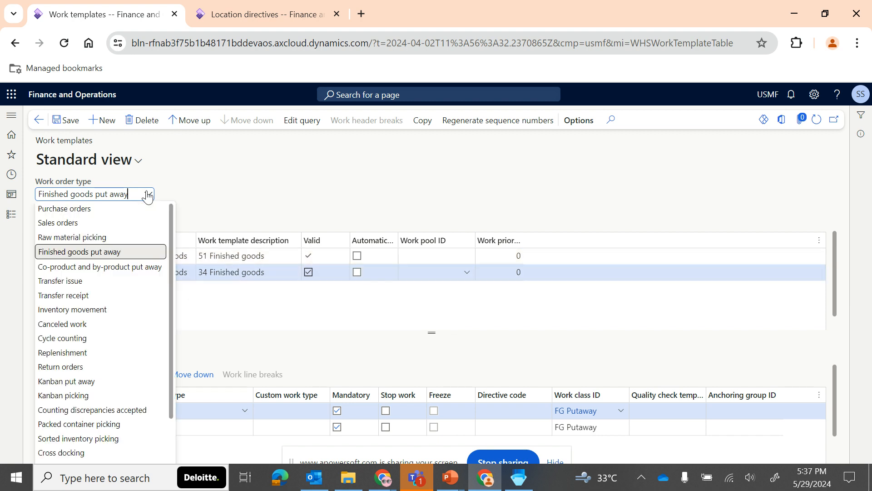
- Set the work order type back to Sales orders and dismiss the notification above the work templates
click(76, 225)
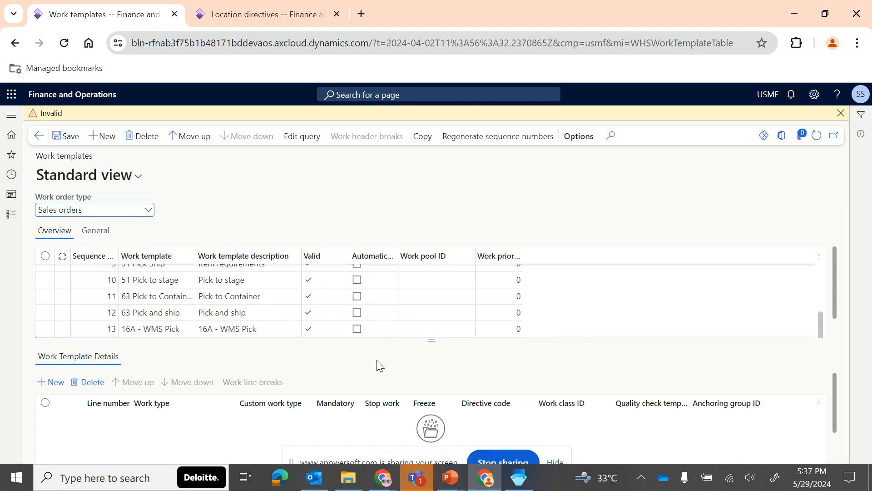
click(841, 113)
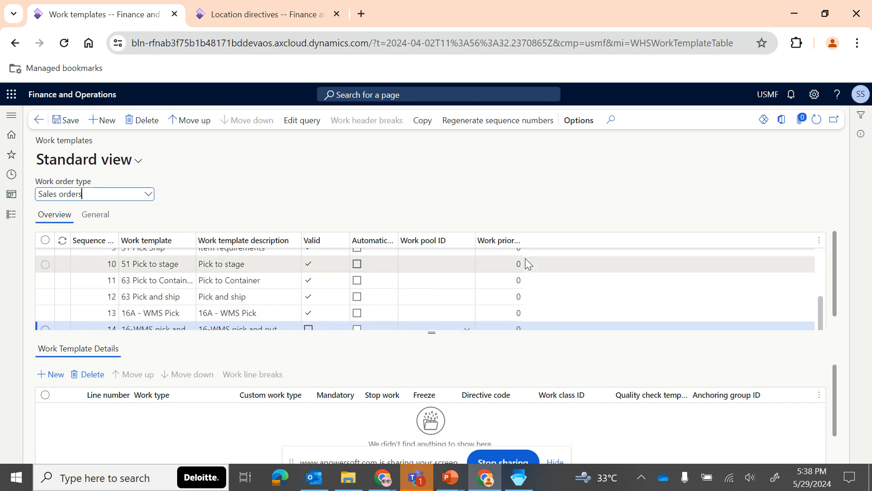
- Switch to the presentation to read the Work Template overview slide and return to Finance and Operations
key(alt+Tab)
click(332, 313)
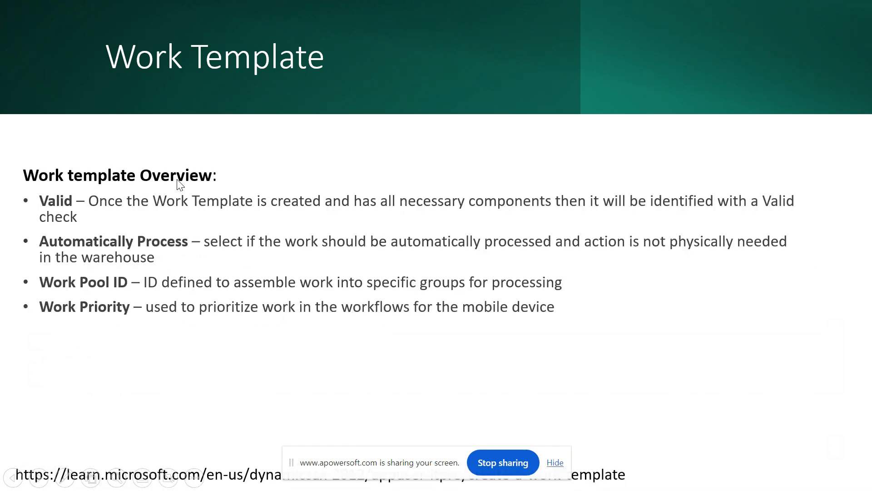
key(alt+Tab)
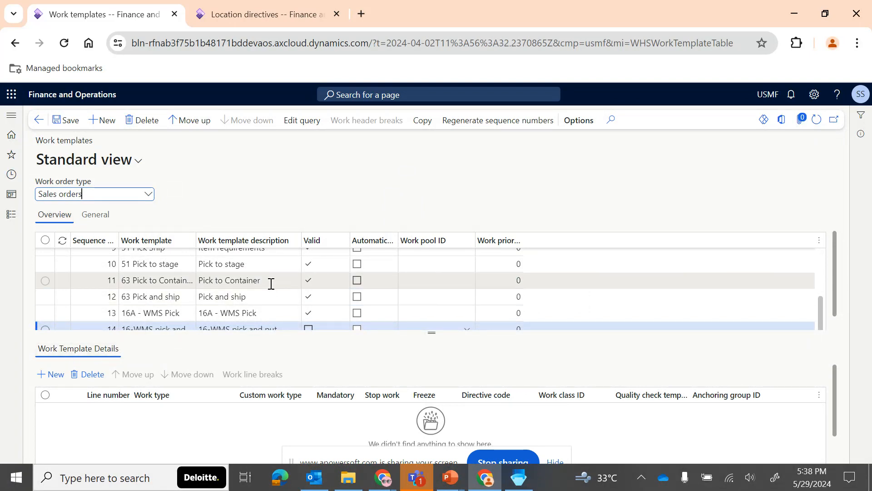
- Select the "16-WMS pick and put" template in the sales order template list
click(256, 326)
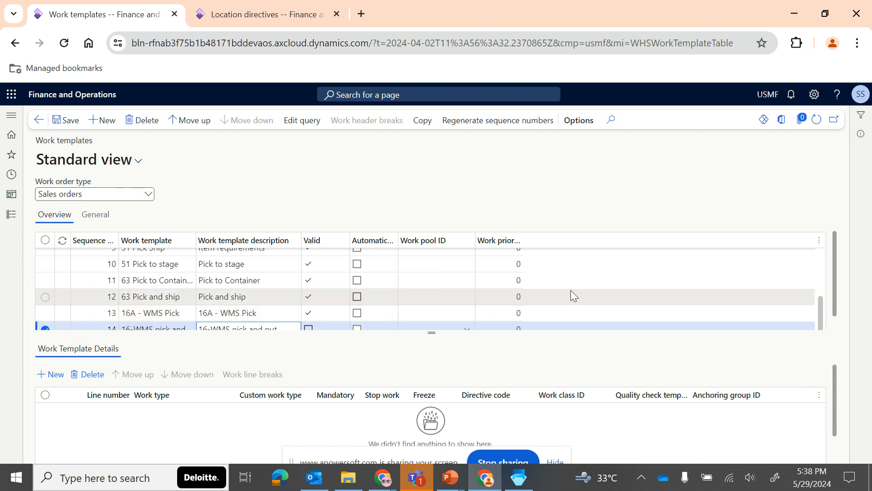
scroll(838, 313, down, 1)
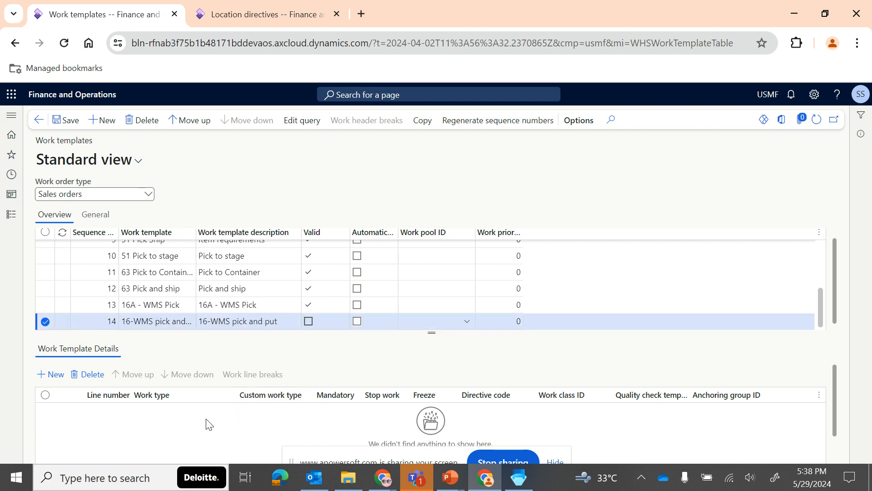
- Switch to the presentation to reread the slide introducing work templates, and return to Finance and Operations
key(alt+Tab)
key(Left)
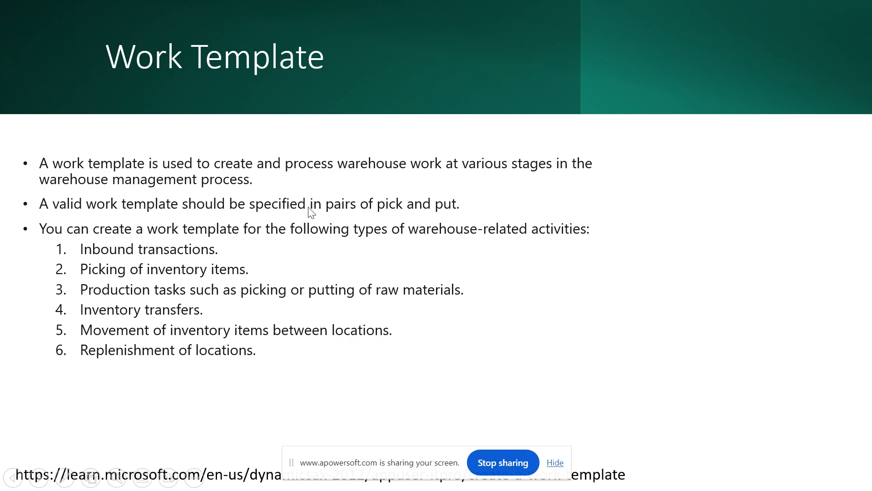
key(alt+Tab)
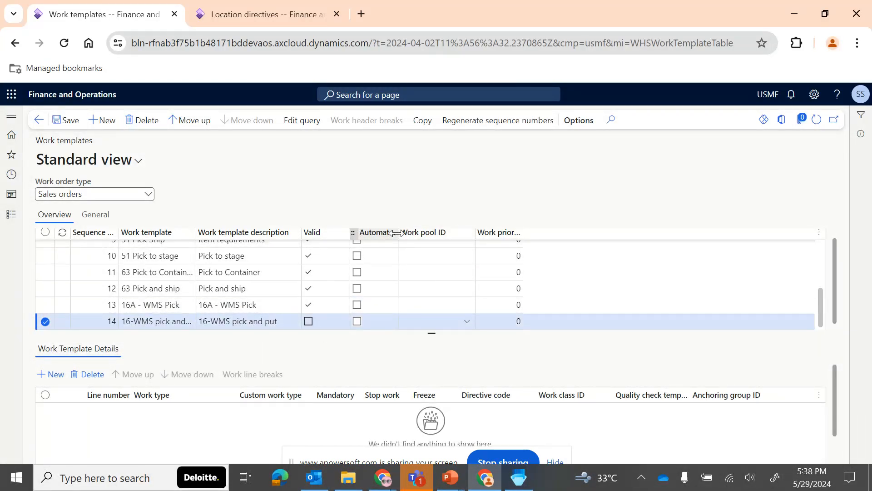
- Widen the Automatically process column in the sales order work template list to show its full heading
drag(398, 233, 470, 235)
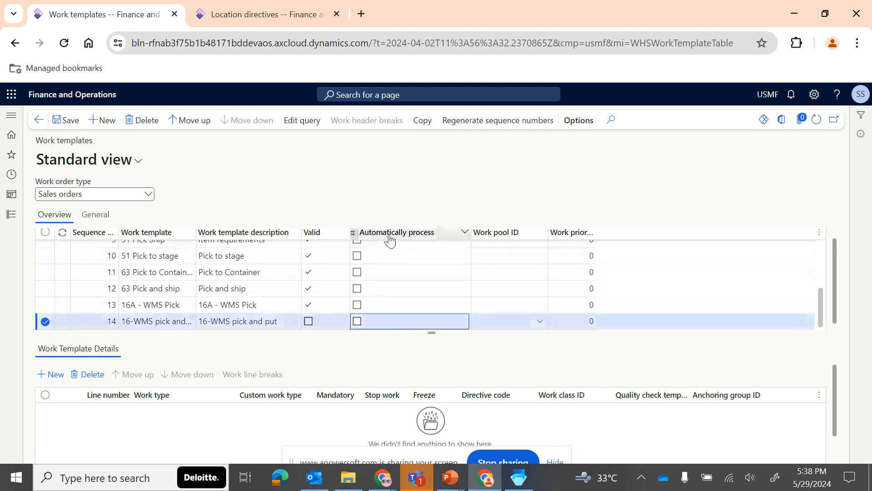
mouse_move(393, 236)
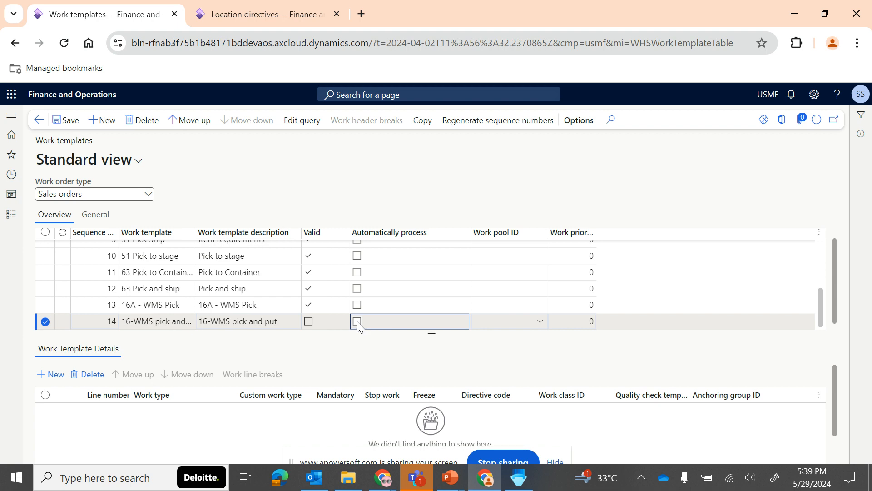
- Check the presentation's Work template Overview slide for the Automatically Process and Work Pool ID descriptions, and return to Finance and Operations
key(alt+Tab)
click(207, 283)
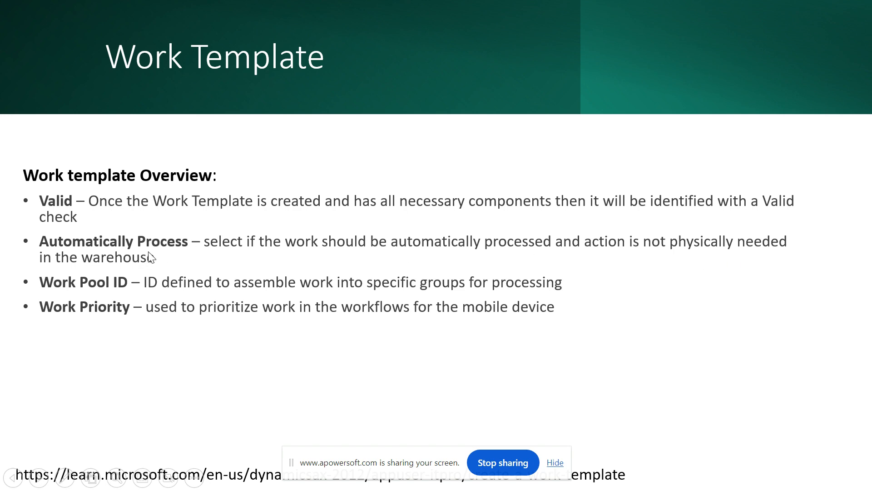
key(alt+Tab)
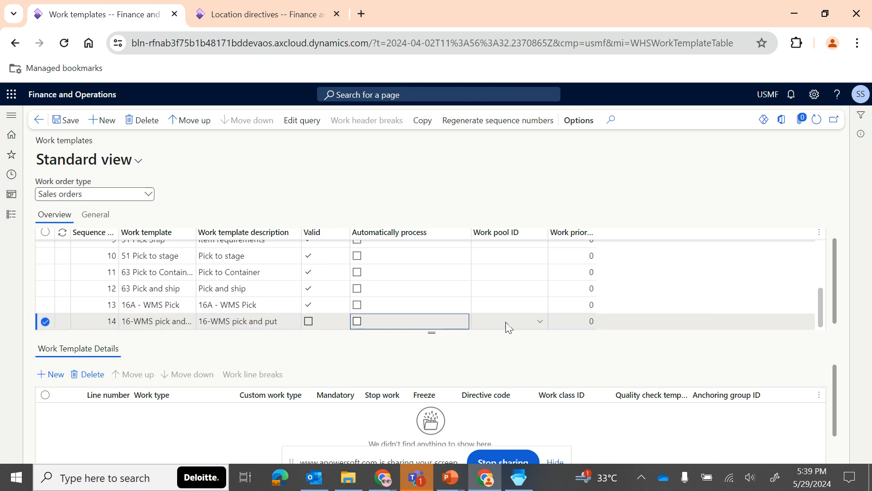
key(alt+Tab)
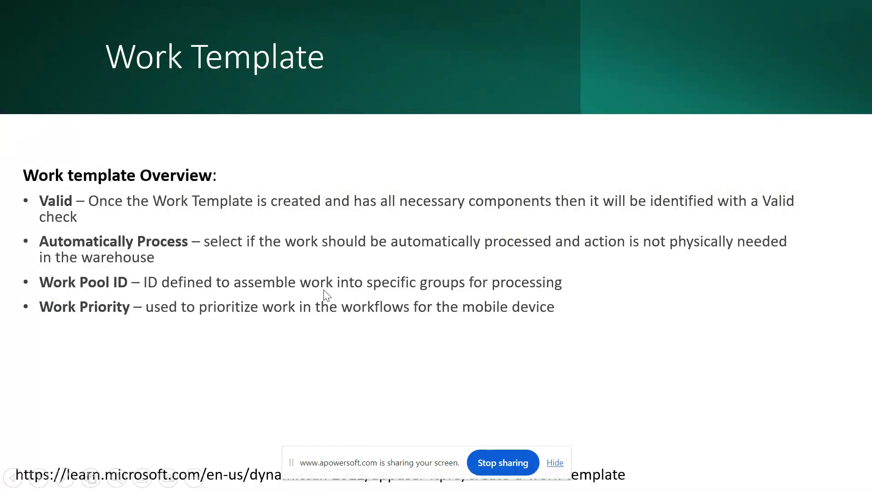
key(alt+Tab)
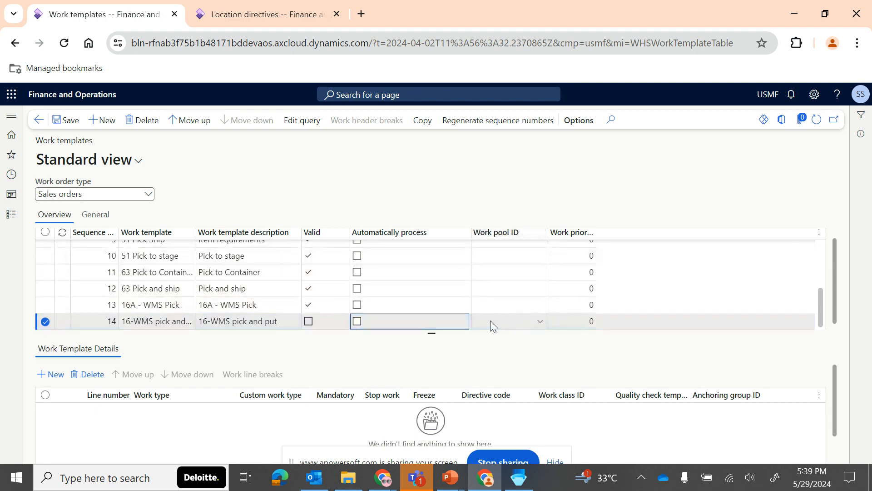
- View the available work pools from the Work pool ID of "16-WMS pick and put" and return to the work templates
right_click(540, 326)
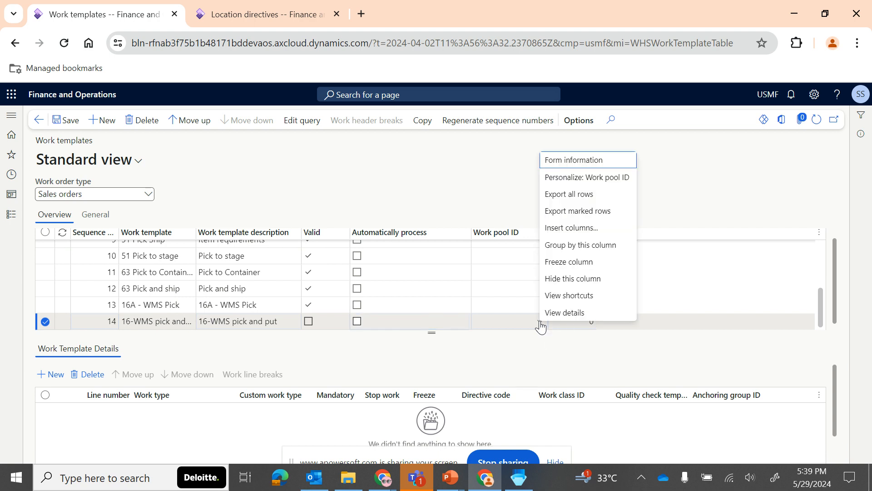
click(550, 312)
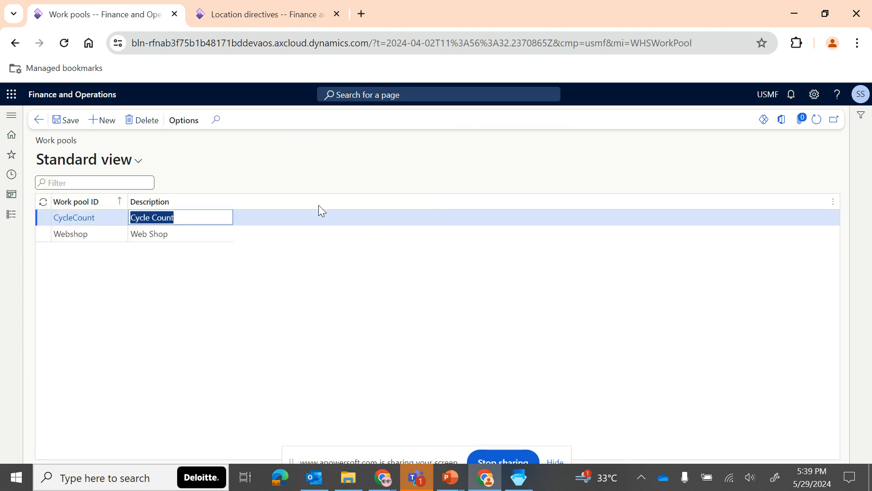
click(38, 119)
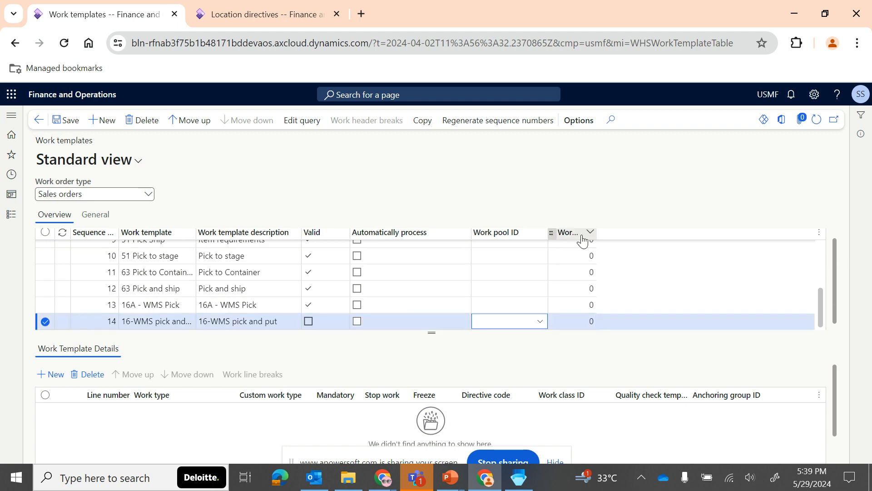
- Widen the Work priority column to show its full heading and select that field for the "16-WMS pick and put" template
drag(596, 232, 619, 233)
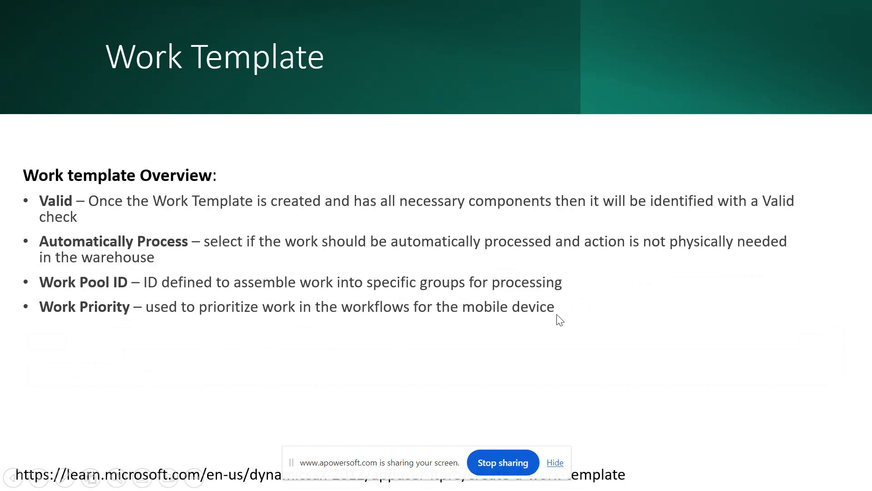
click(584, 321)
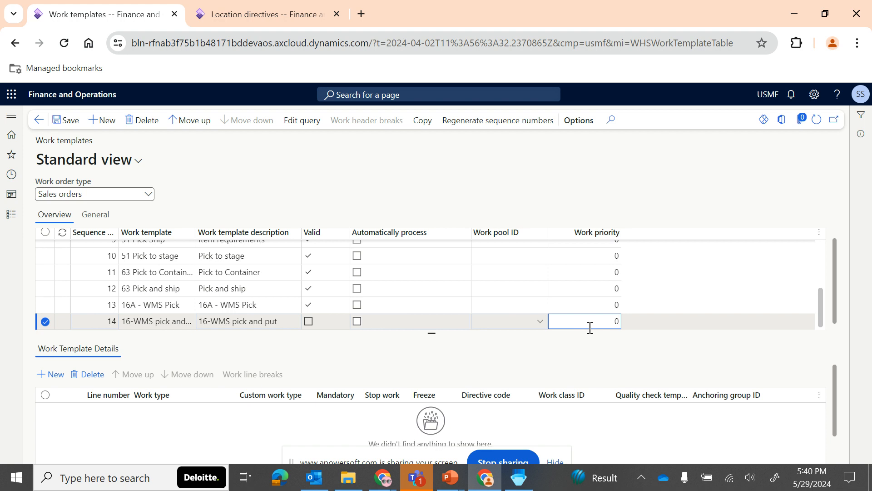
- Bring up the Warehouse Management mobile app to view its sign-in screen, and minimize it again
click(519, 477)
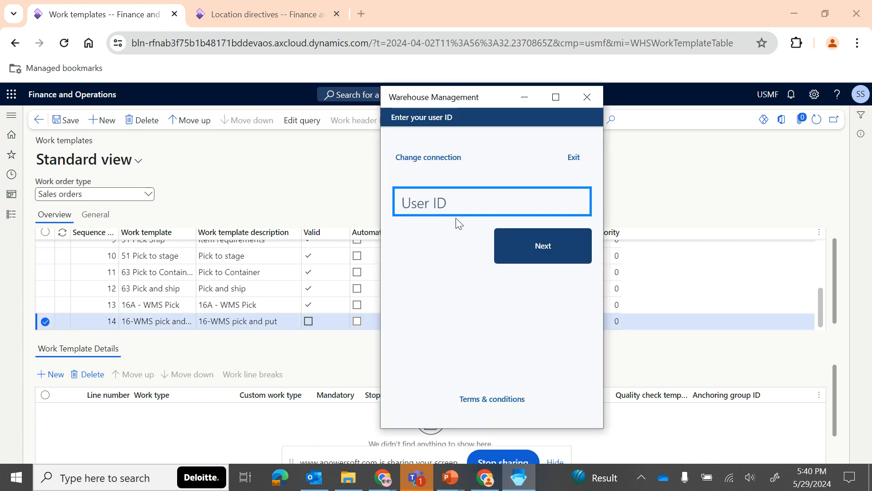
click(526, 96)
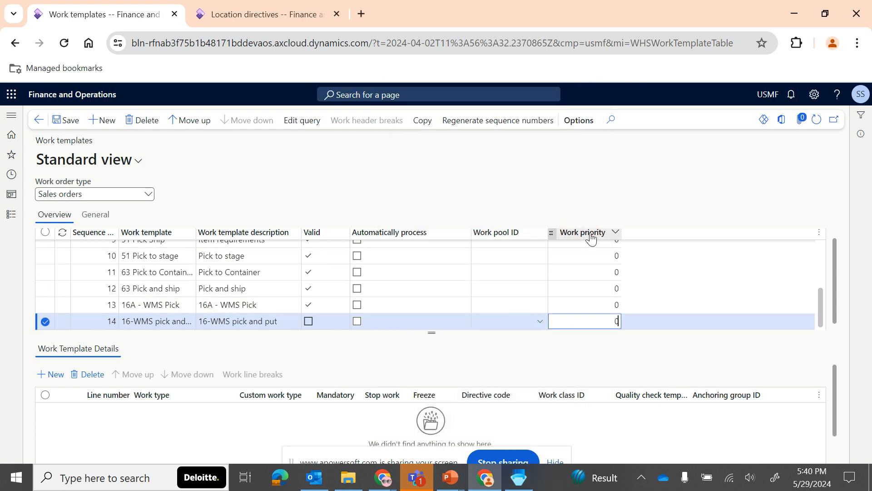
mouse_move(591, 238)
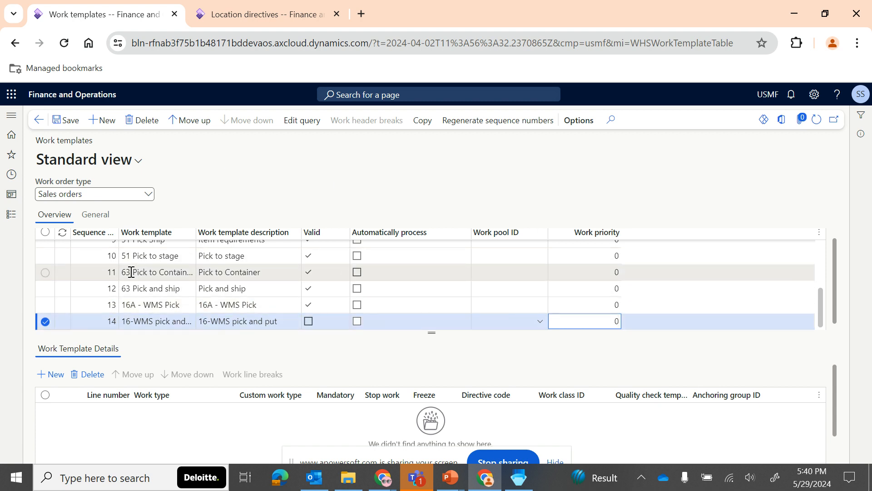
- Review the general settings of "16-WMS pick and put", including work header maximums and replenishment blocking, and return to the template overview
click(93, 217)
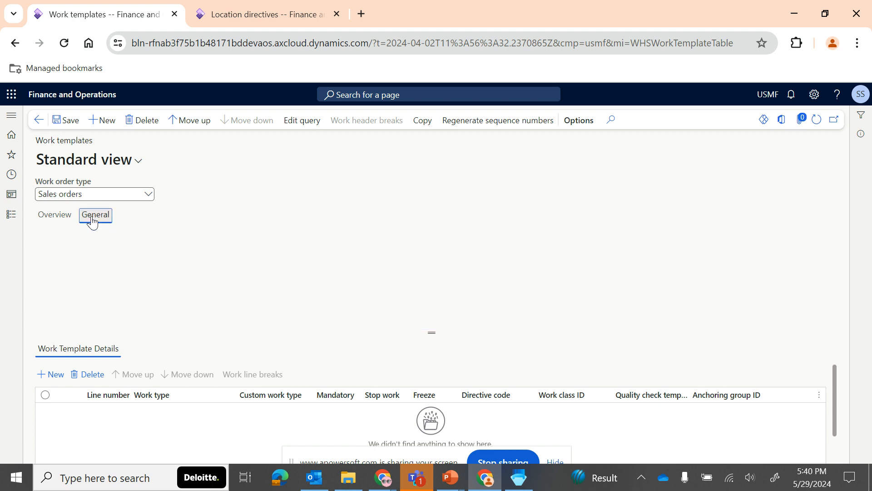
scroll(112, 293, down, 1)
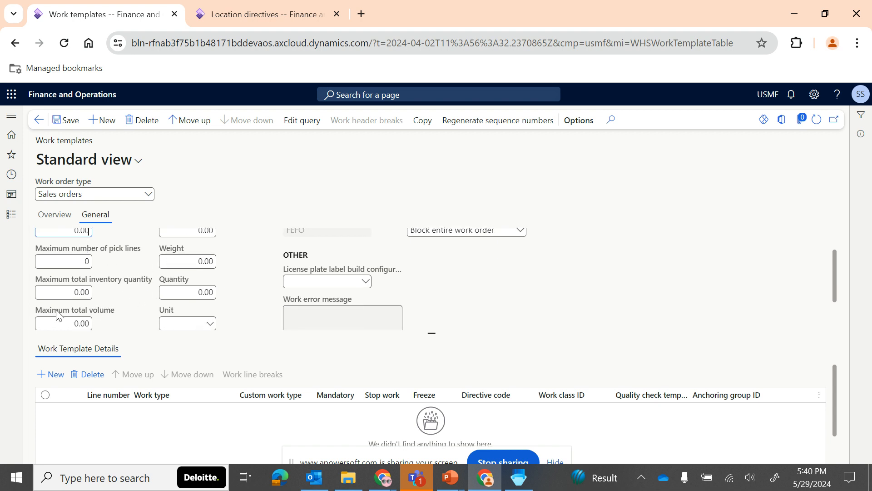
scroll(136, 313, up, 1)
scroll(136, 311, up, 1)
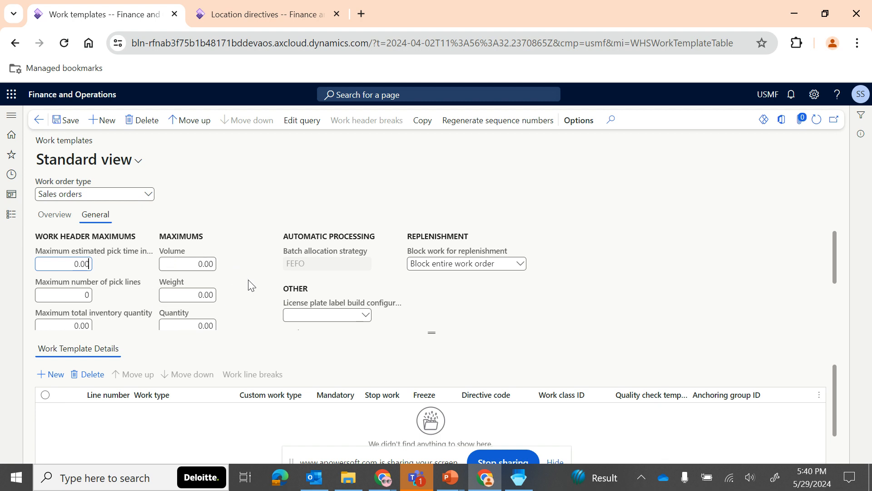
scroll(247, 284, down, 3)
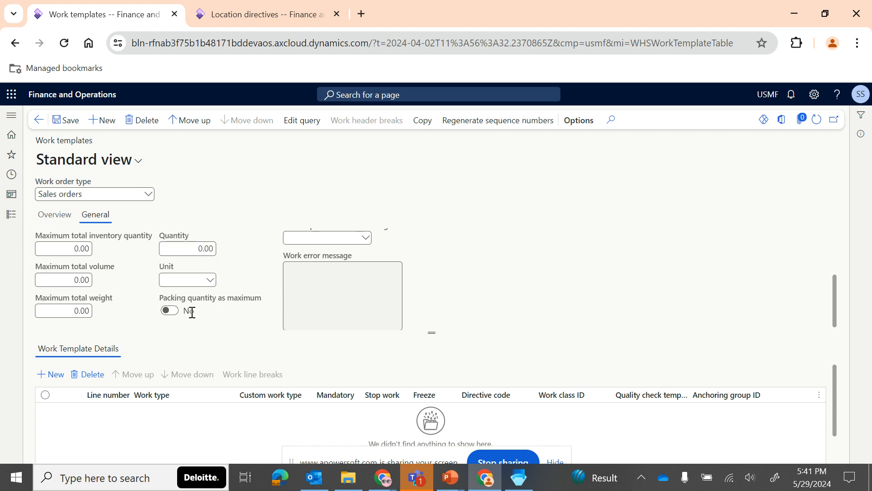
scroll(134, 282, up, 3)
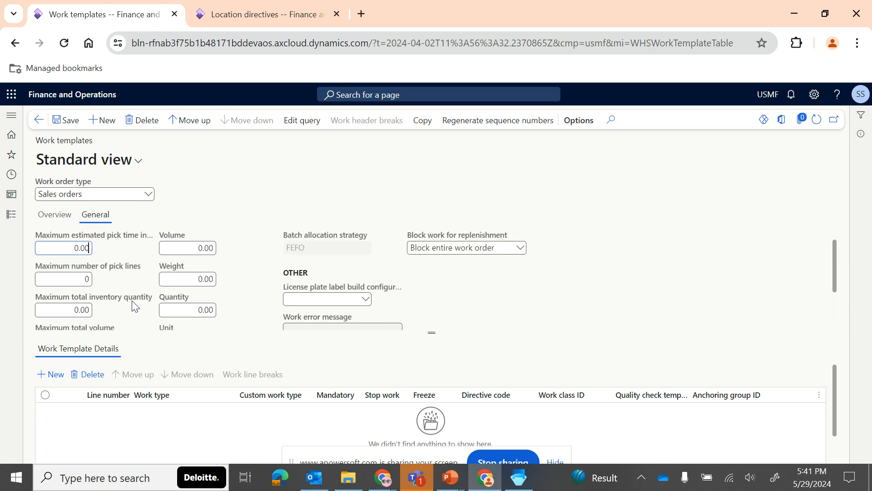
click(53, 214)
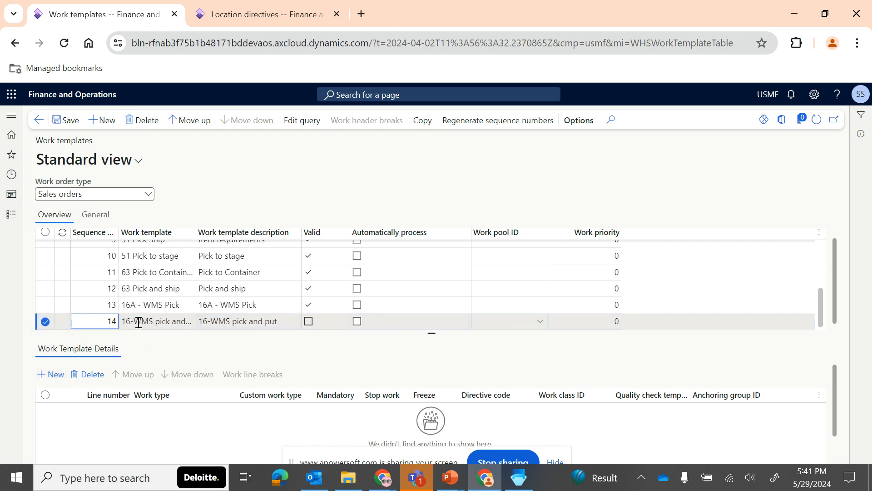
- Examine the detail lines of the existing templates 16A - WMS Pick, 63 Pick and ship, 63 Pick to Container and 51 Pick to stage
click(145, 304)
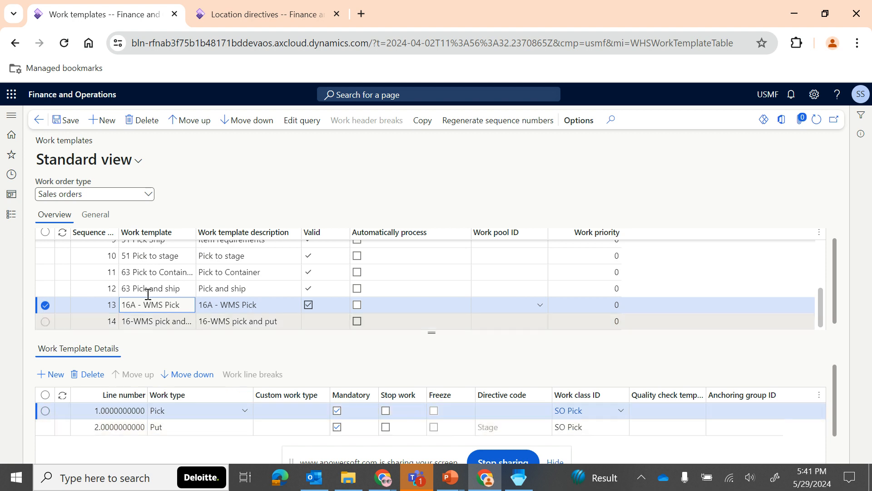
click(147, 288)
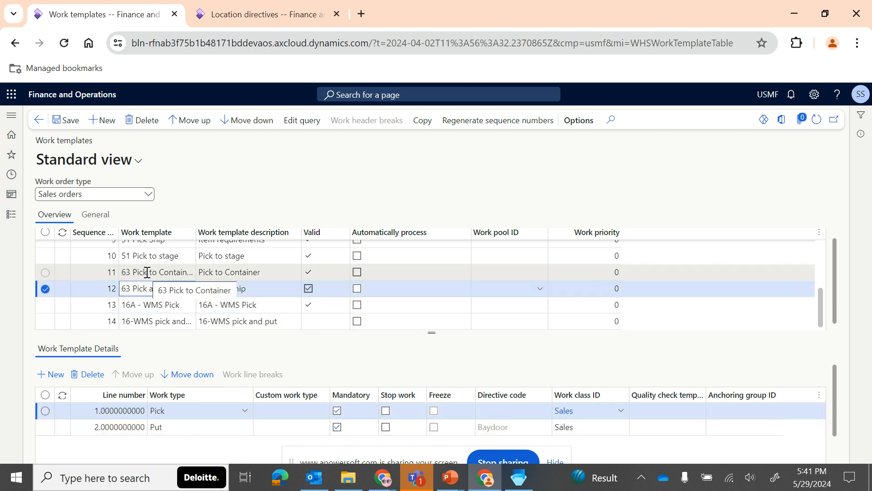
click(147, 272)
scroll(155, 277, up, 1)
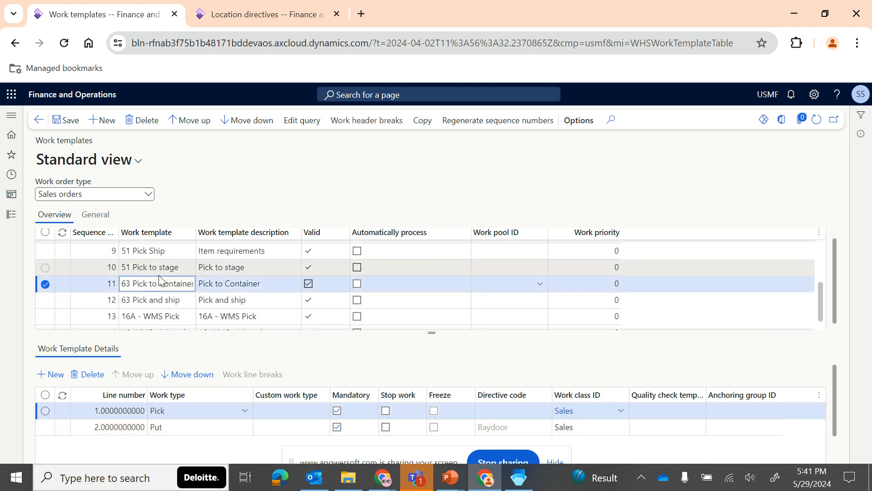
click(166, 273)
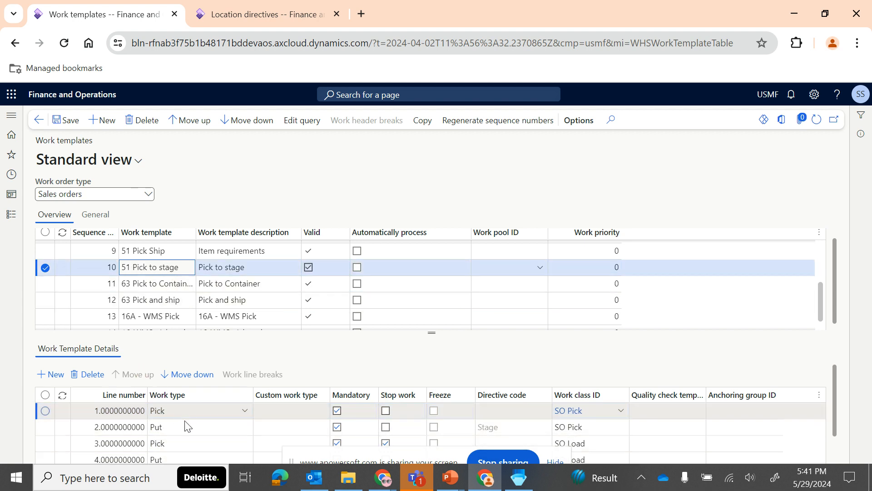
scroll(163, 314, down, 1)
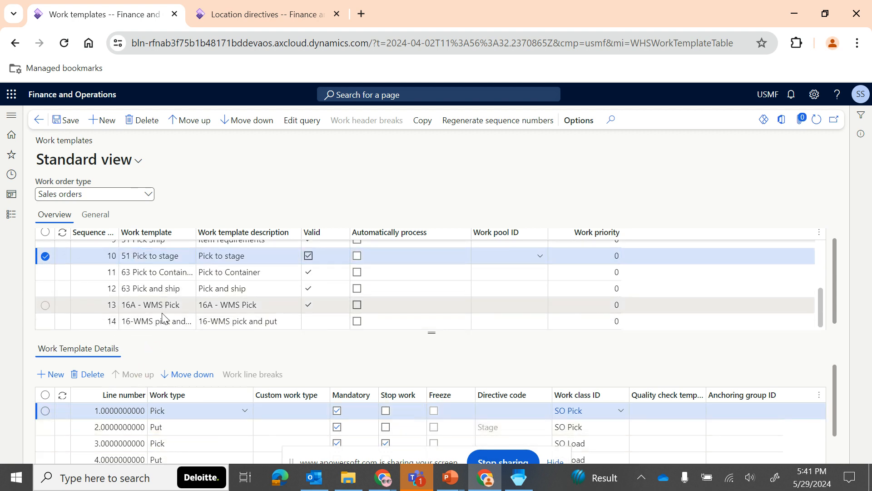
- Select the "16-WMS pick and put" template, dismiss the notification, and add a new line to its work template details
click(142, 317)
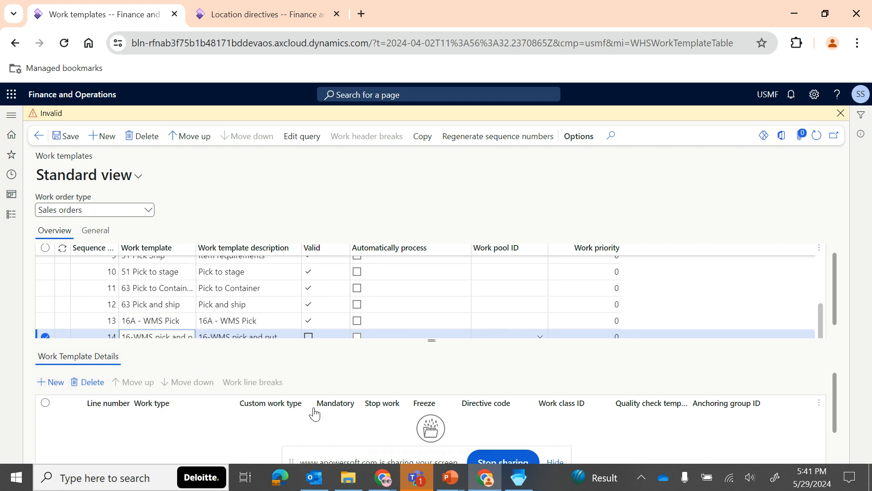
click(840, 113)
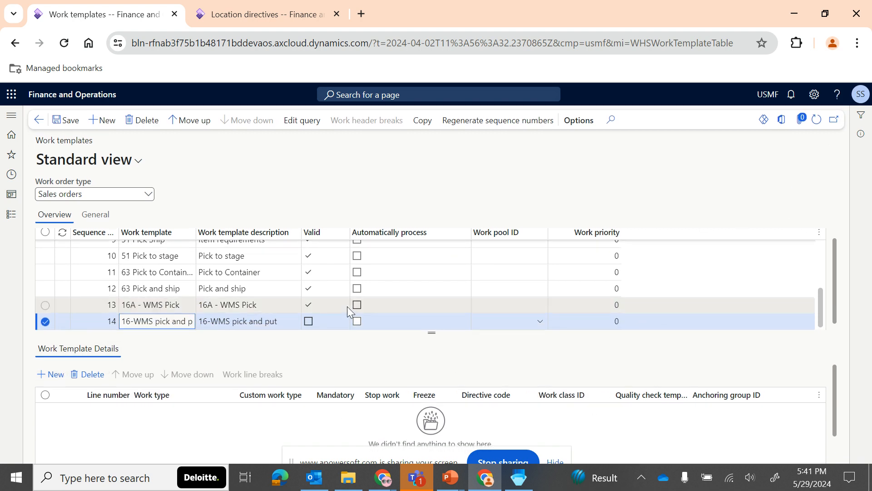
click(56, 375)
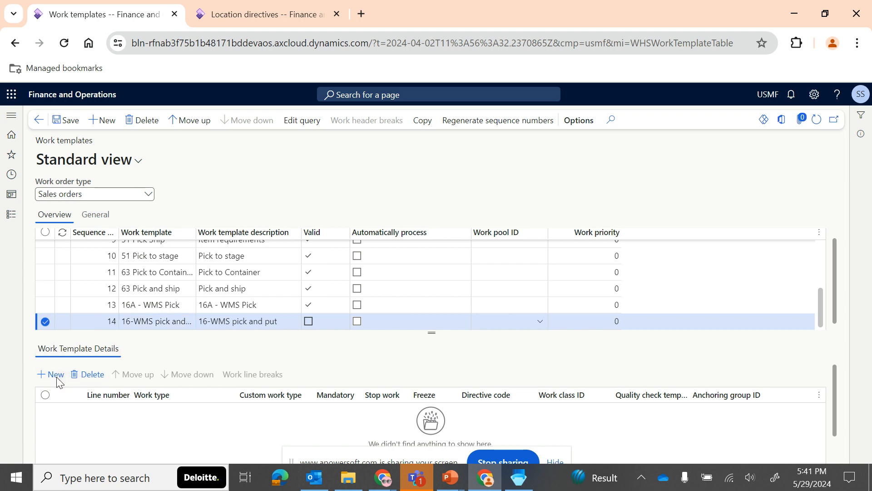
key(alt+Tab)
key(alt+Tab)
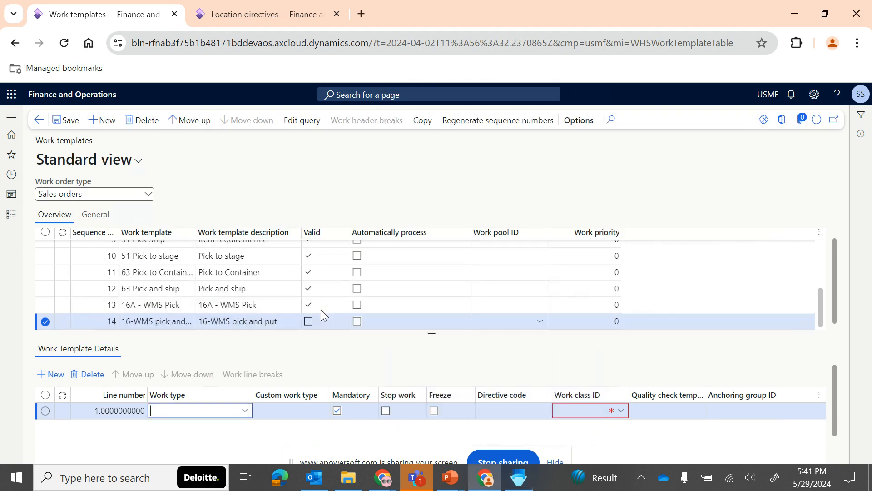
- Switch to the presentation to read the Work template Details slide, and return to Finance and Operations
key(alt+Tab)
key(alt+Tab)
click(164, 327)
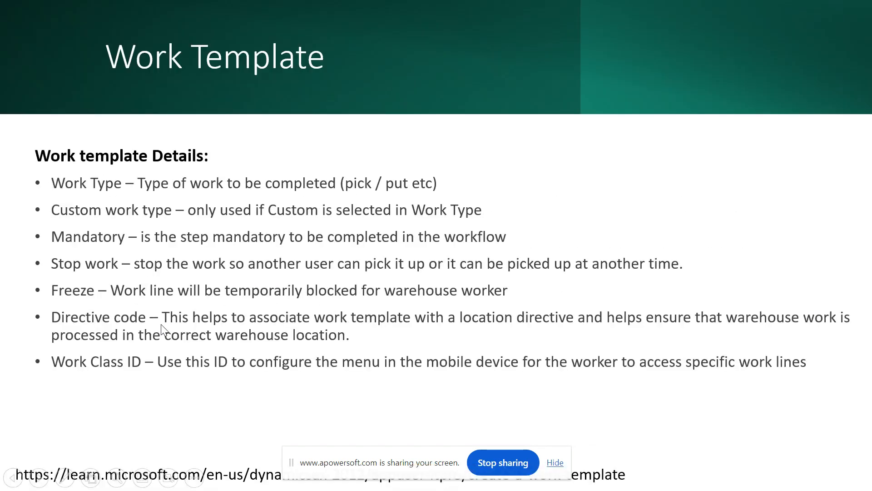
key(alt+Tab)
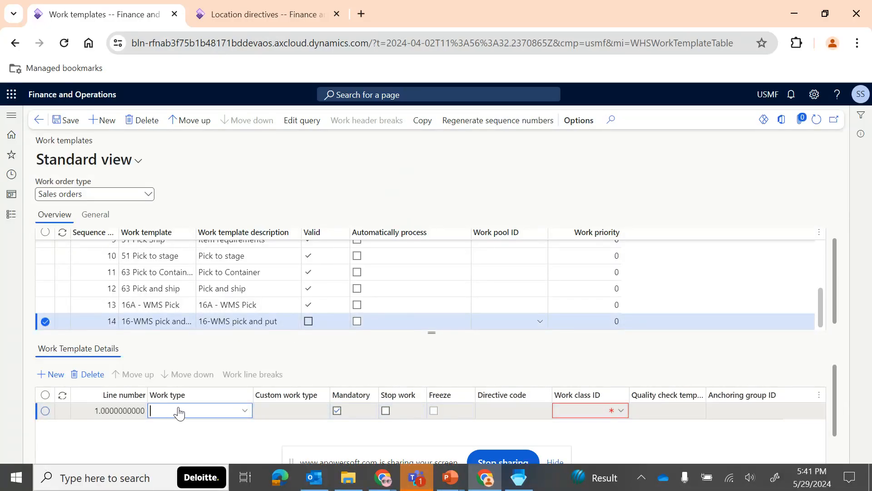
- Set the work type of the first work template detail line to Pick
key(Tab)
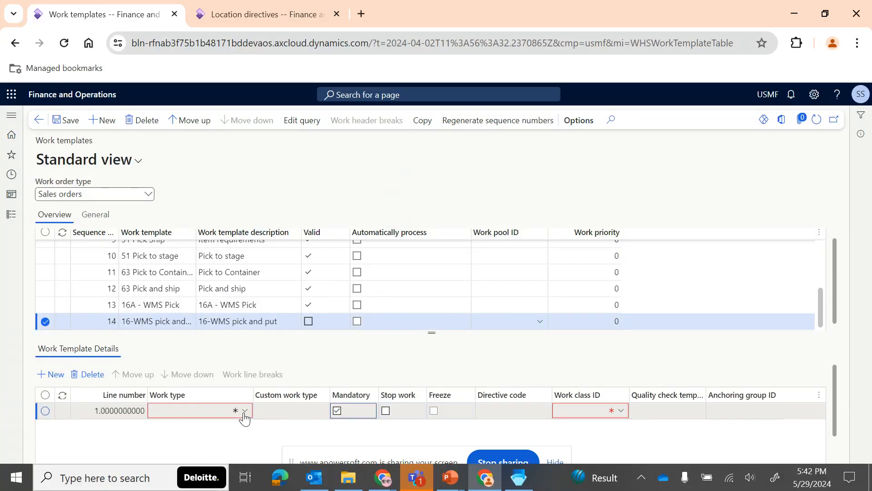
click(206, 414)
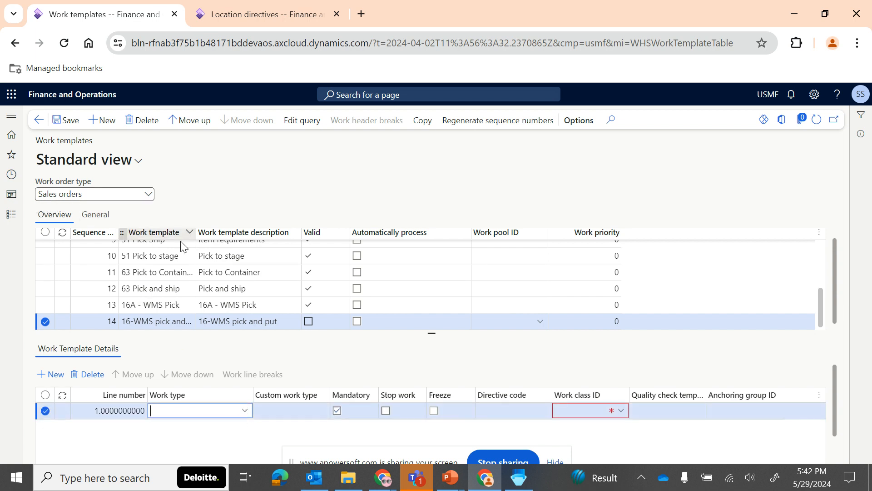
click(245, 411)
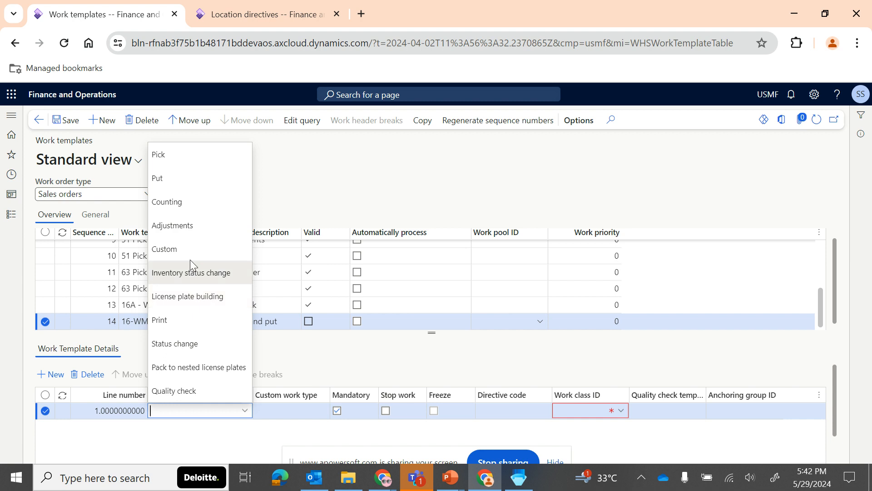
click(168, 158)
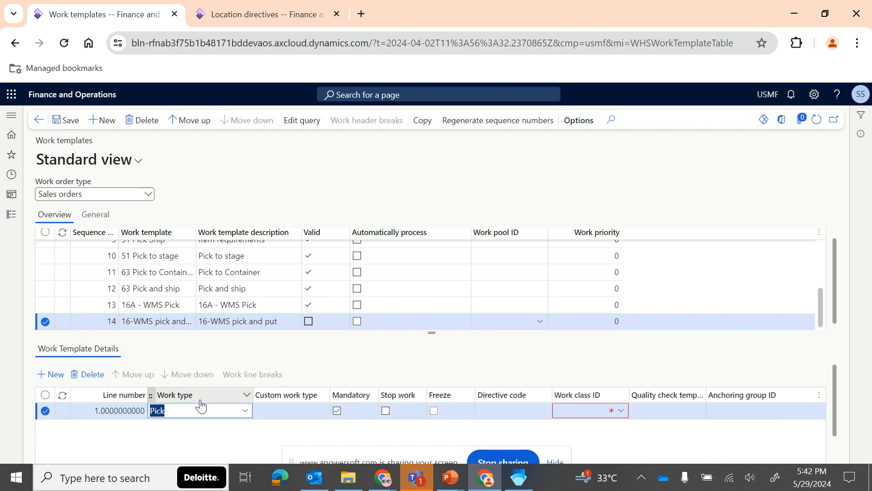
- Check the custom work type note on the presentation slide, then try Custom as line 1's work type and look up its custom work types
key(alt+Tab)
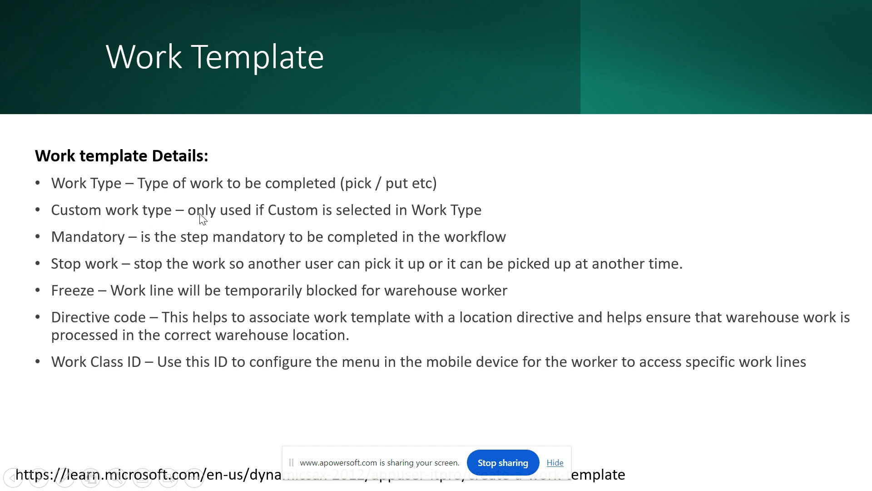
key(alt+Tab)
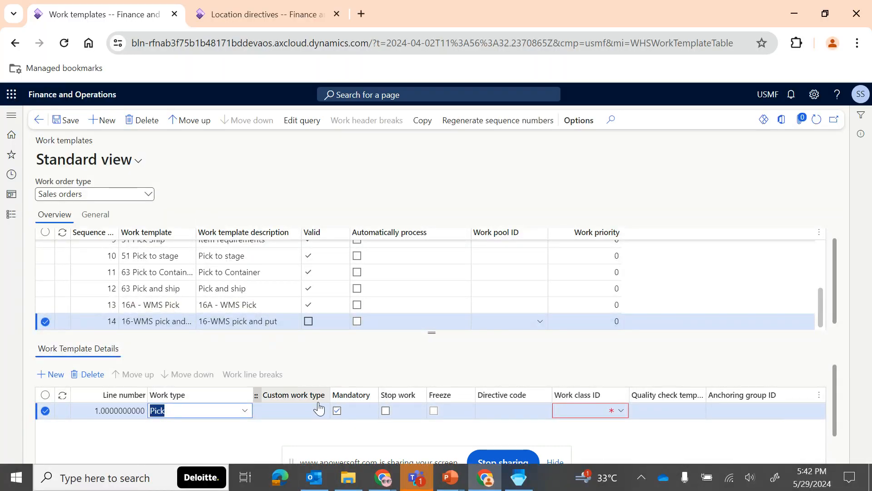
click(244, 411)
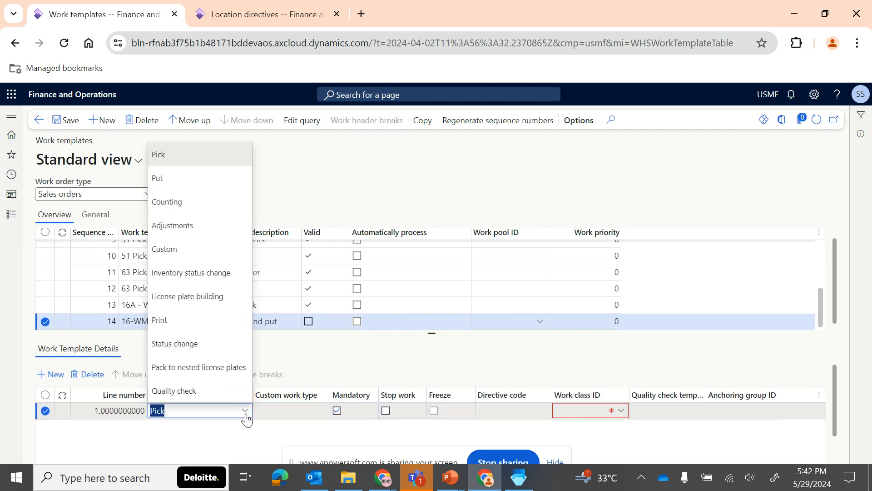
click(177, 249)
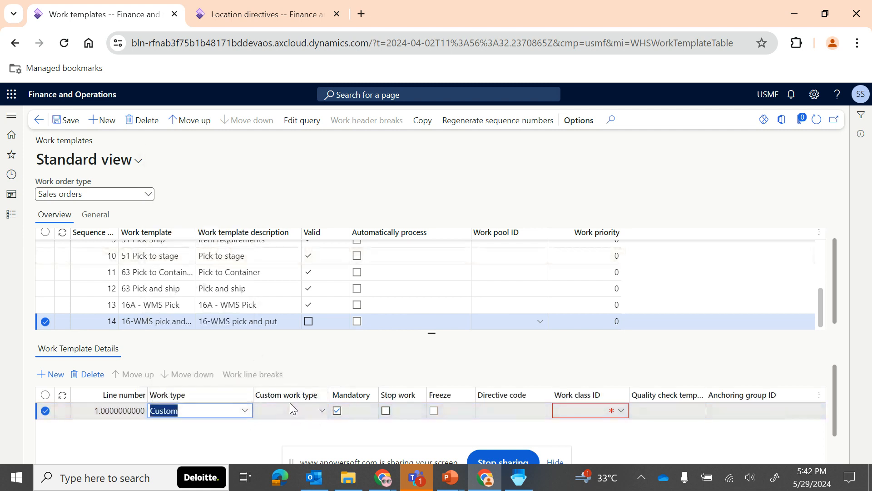
click(245, 412)
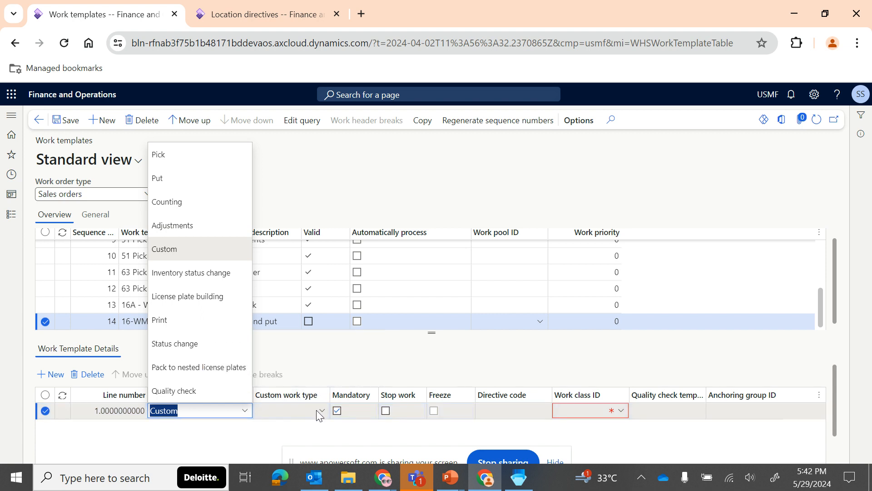
click(291, 410)
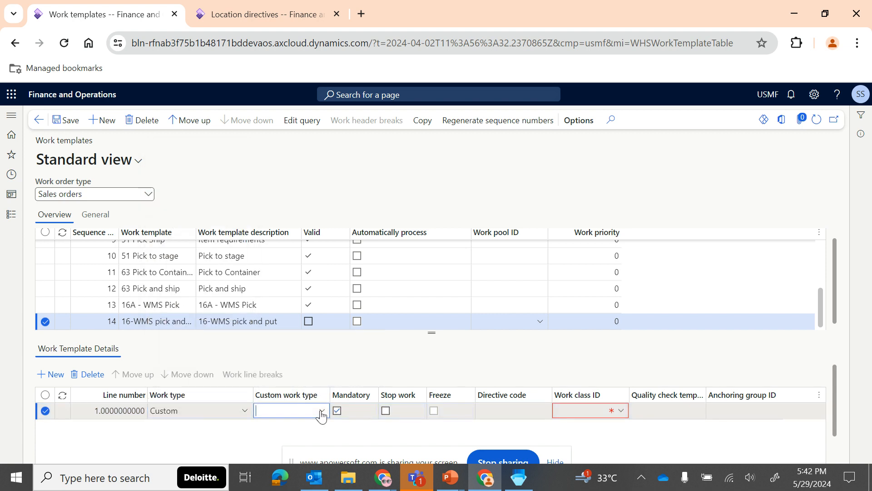
click(321, 412)
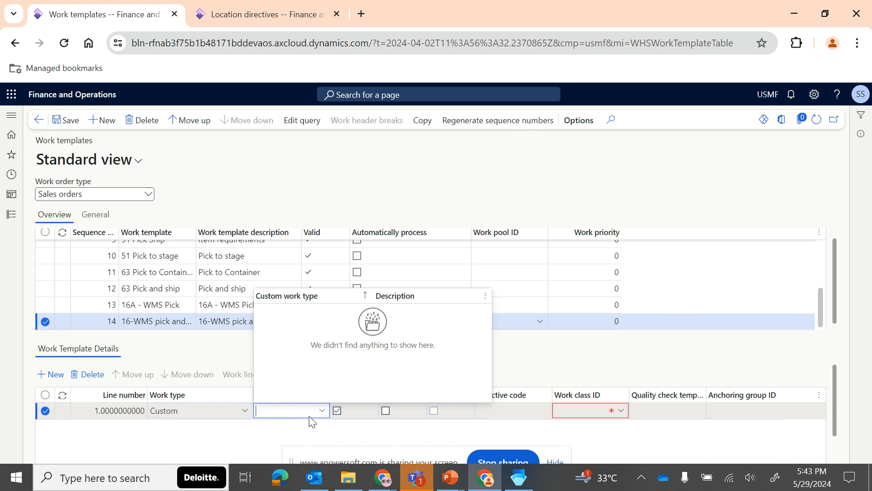
- View the Custom work types page from line 1's field, return to the work templates, and set the line's work type back to Pick
right_click(323, 418)
click(353, 407)
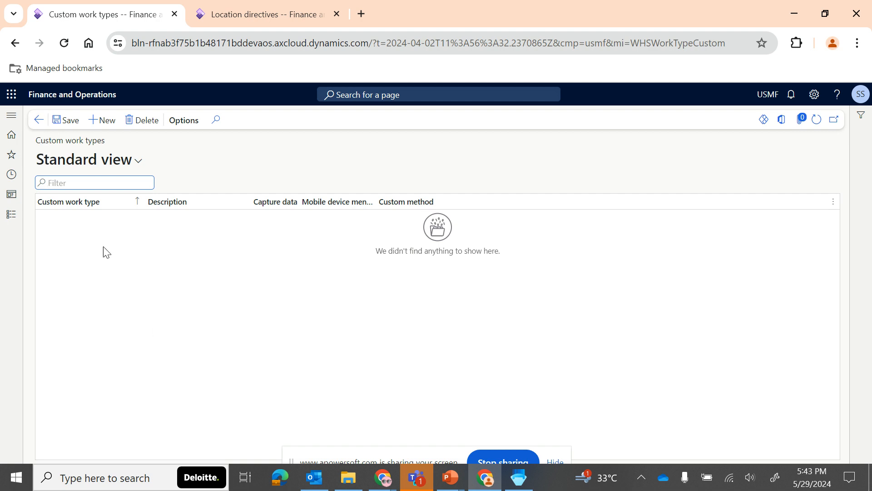
click(39, 120)
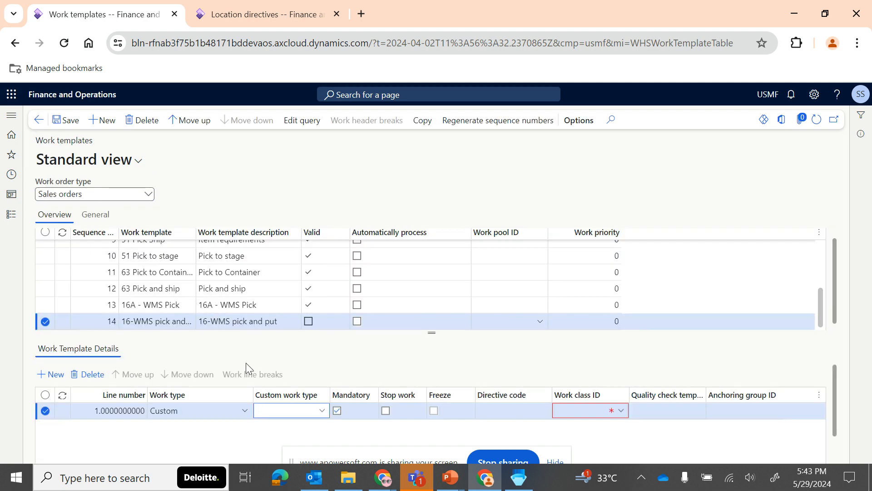
click(243, 413)
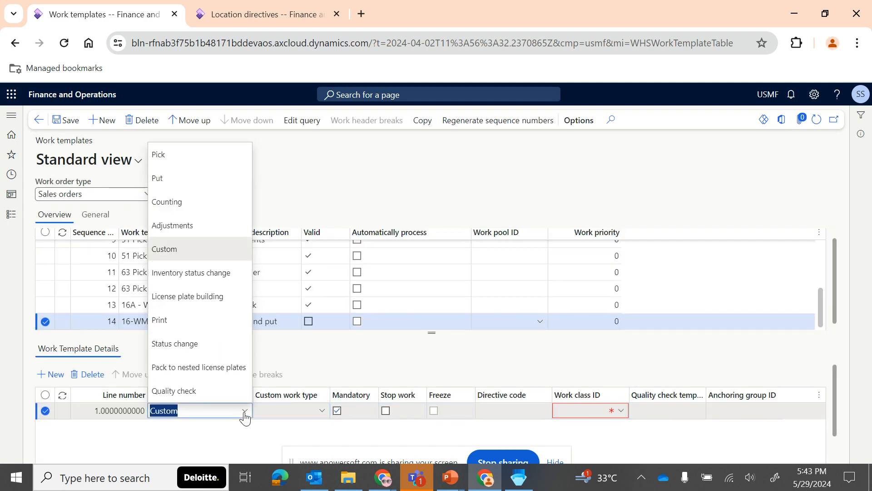
click(158, 155)
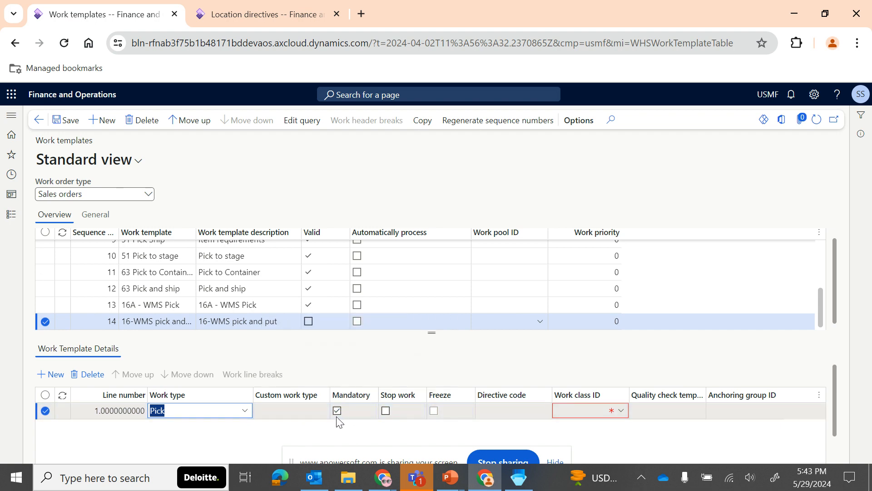
- Compare the Mandatory and Stop work fields of the Pick line with their explanations on the presentation slide
key(alt+Tab)
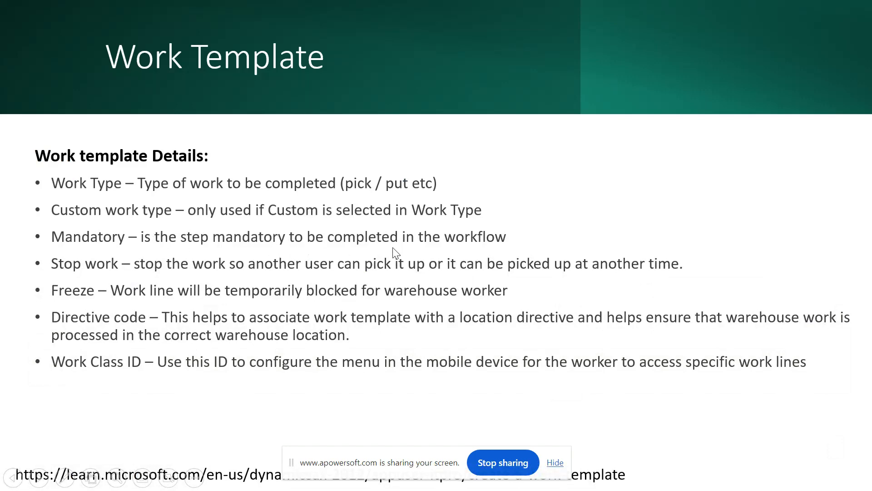
key(alt+Tab)
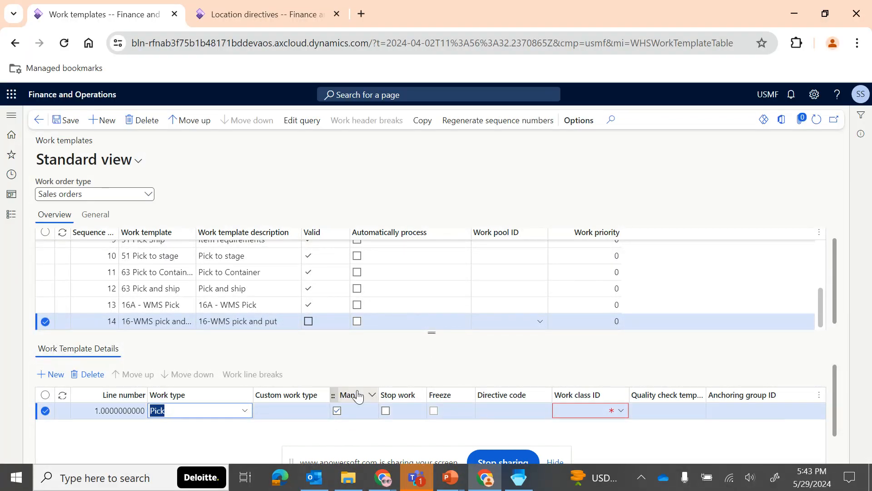
key(alt+Tab)
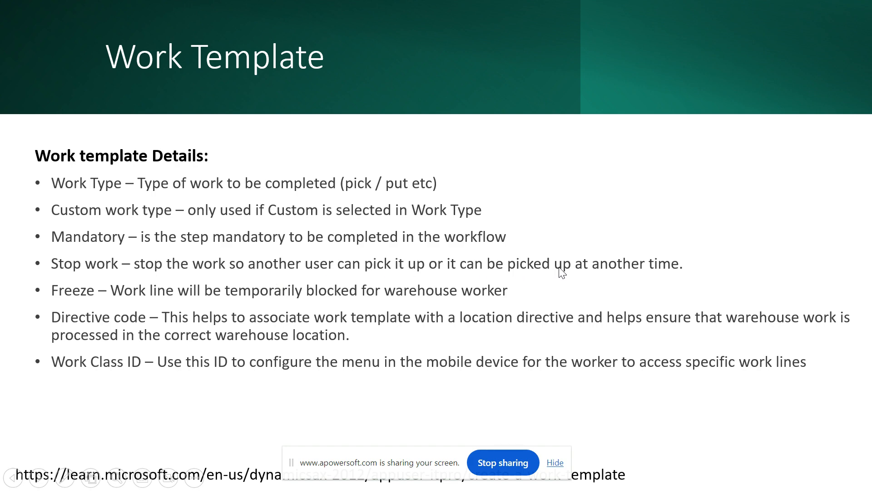
key(alt+Tab)
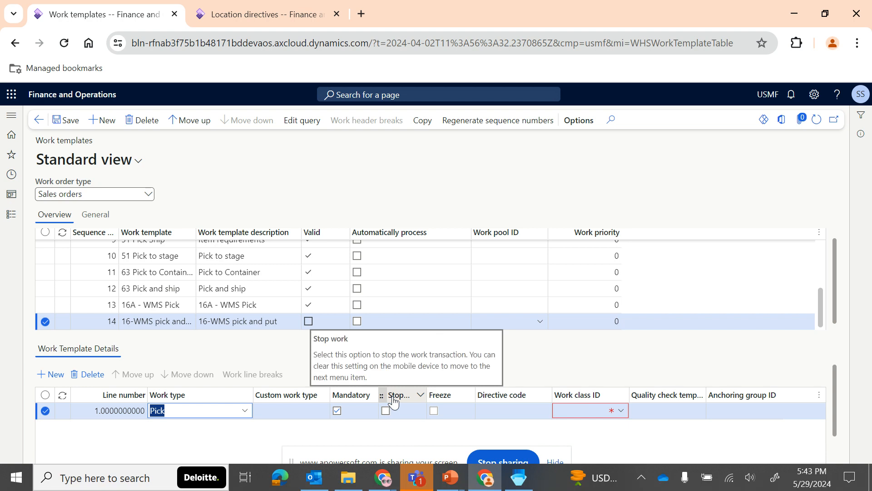
- Review the work type choices, the Freeze option and the slide's directive code explanation, keeping the line's Pick work type
click(244, 411)
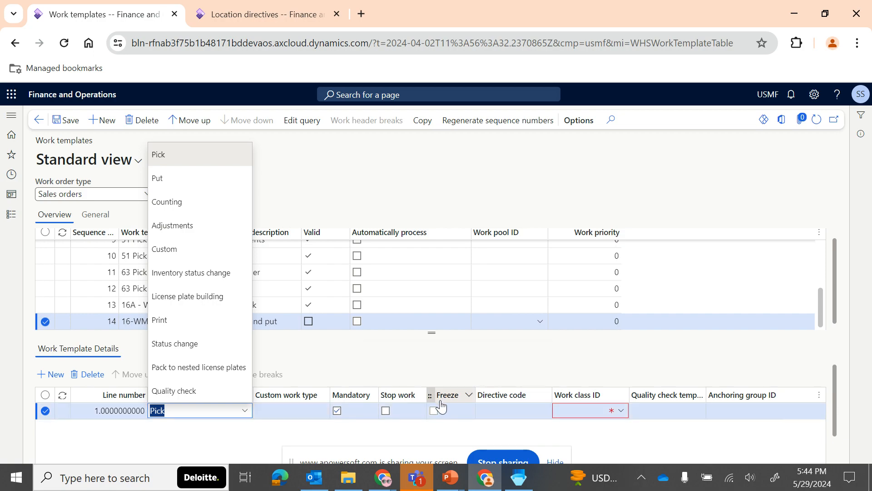
key(alt+Tab)
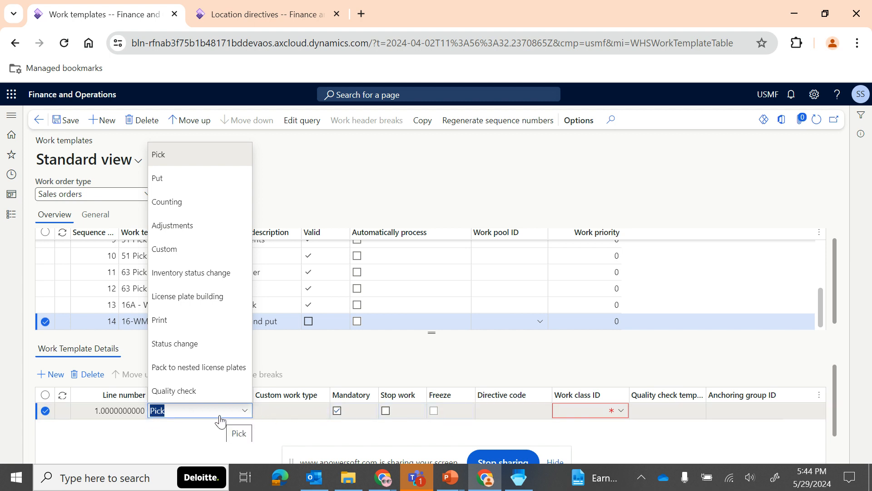
click(195, 411)
click(337, 420)
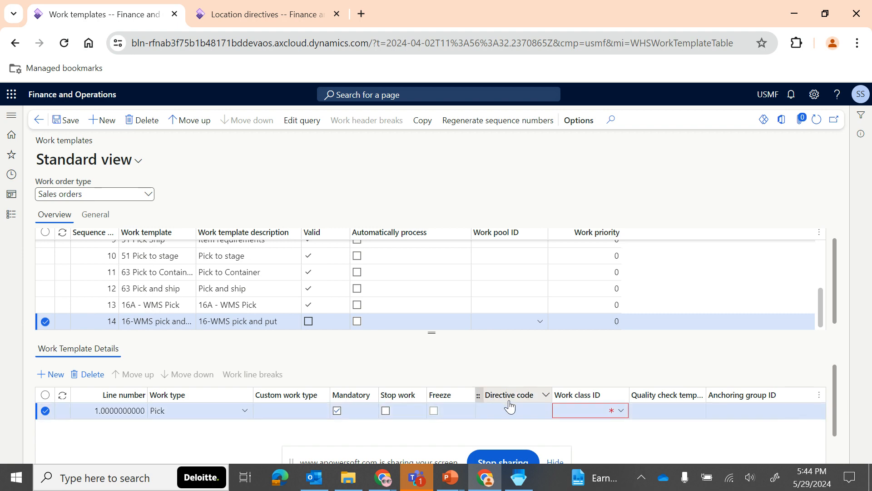
key(alt+Tab)
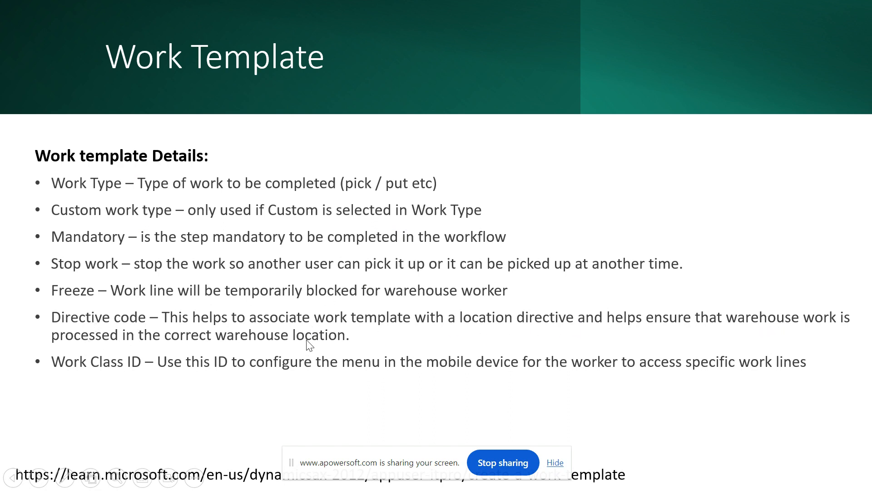
key(alt+Tab)
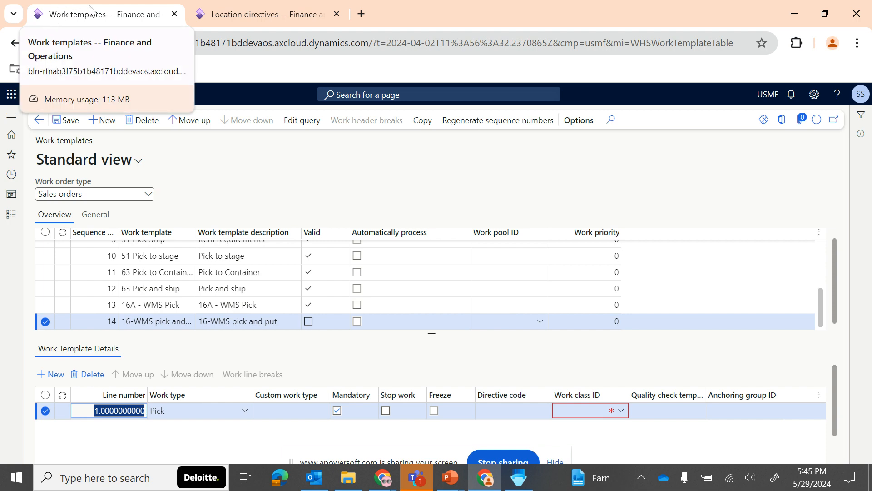
- Examine the directive code on the sales order location directives 16A - WMS - Put and 16A - WMS - Pick
click(247, 15)
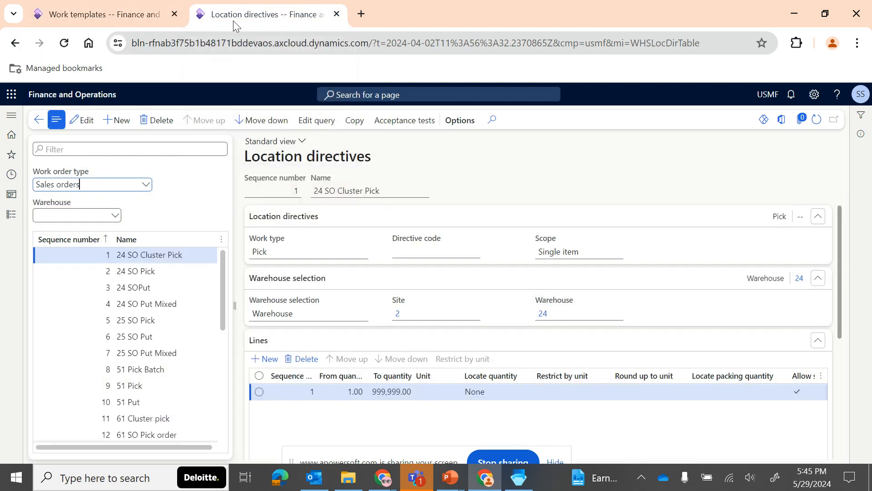
scroll(141, 370, down, 6)
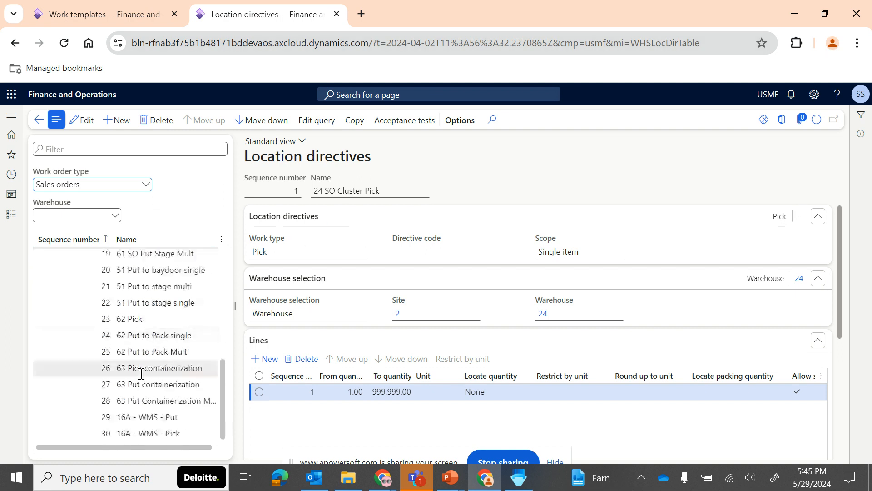
click(158, 420)
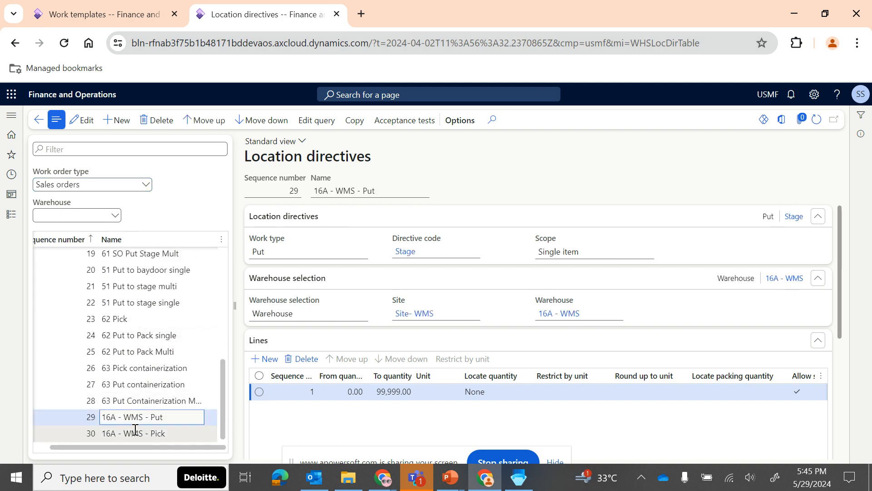
click(164, 437)
click(167, 419)
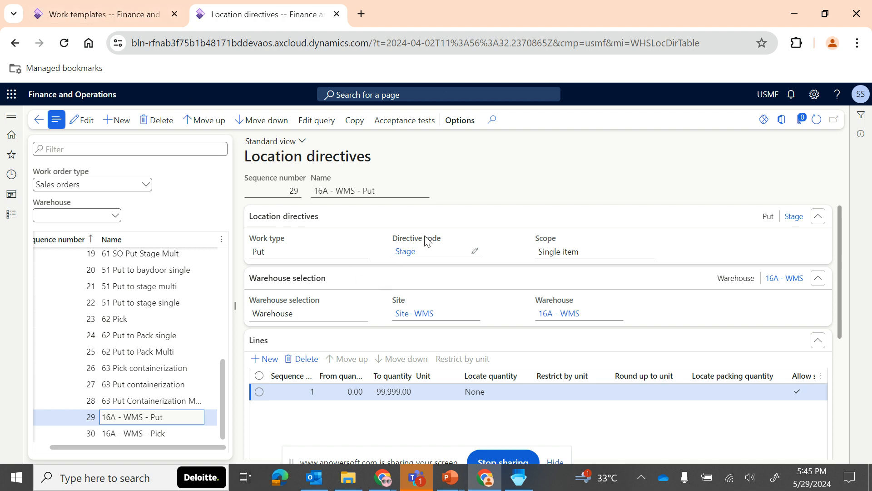
mouse_move(422, 247)
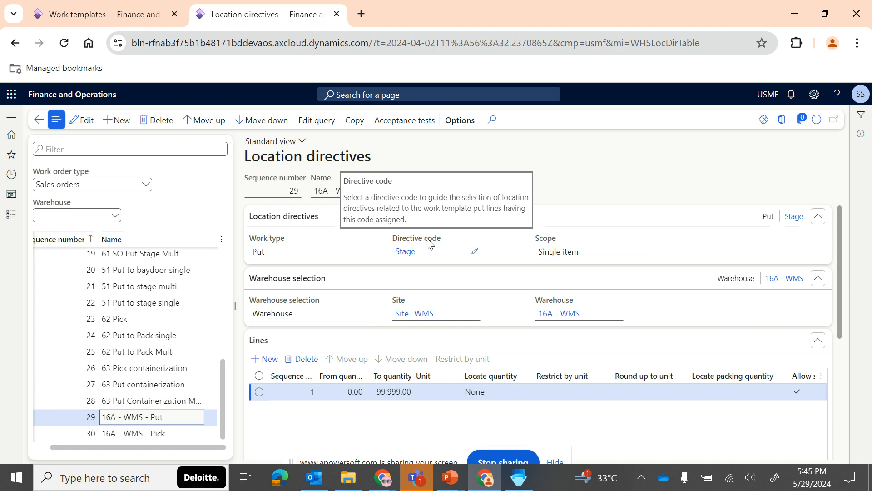
- Return to the work templates and set the Pick line's work class ID to Sales
click(119, 16)
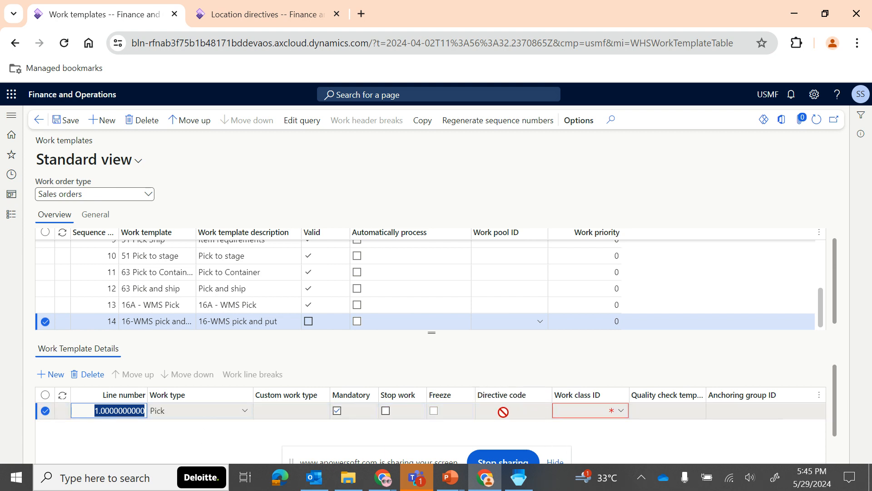
click(622, 415)
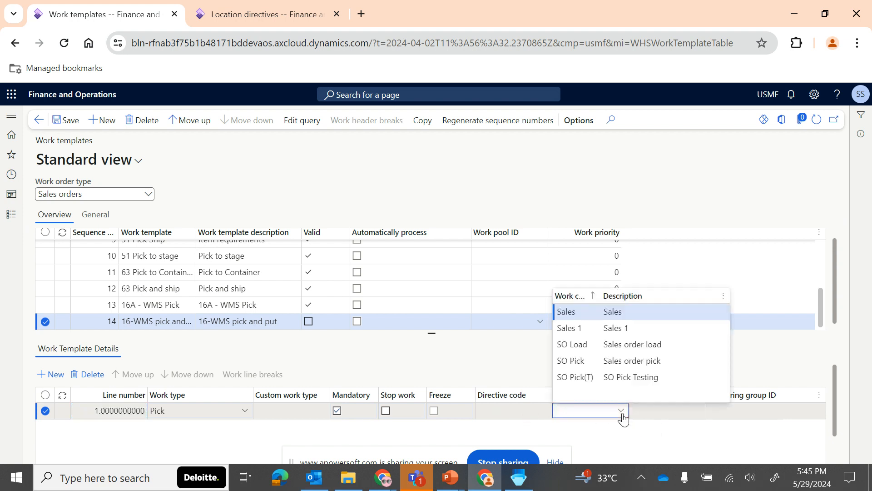
click(588, 312)
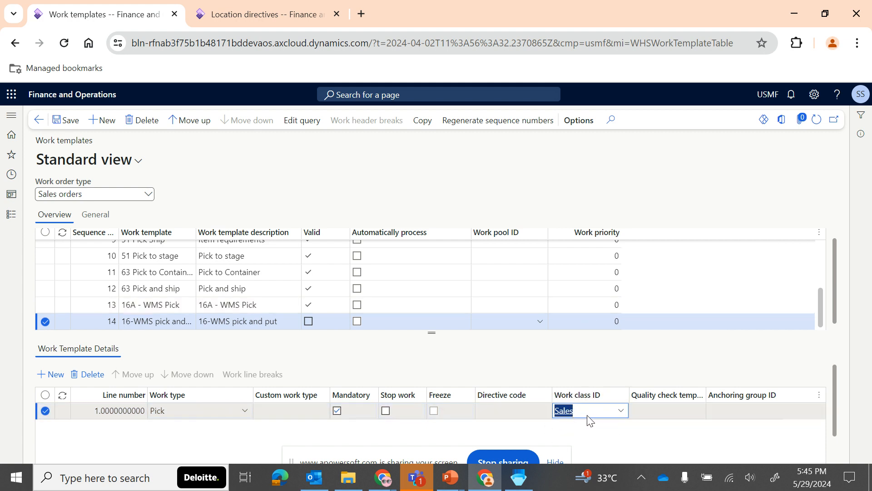
- Add a second detail line to the 16-WMS pick and put template with work type Put and dismiss the warning
key(alt+n)
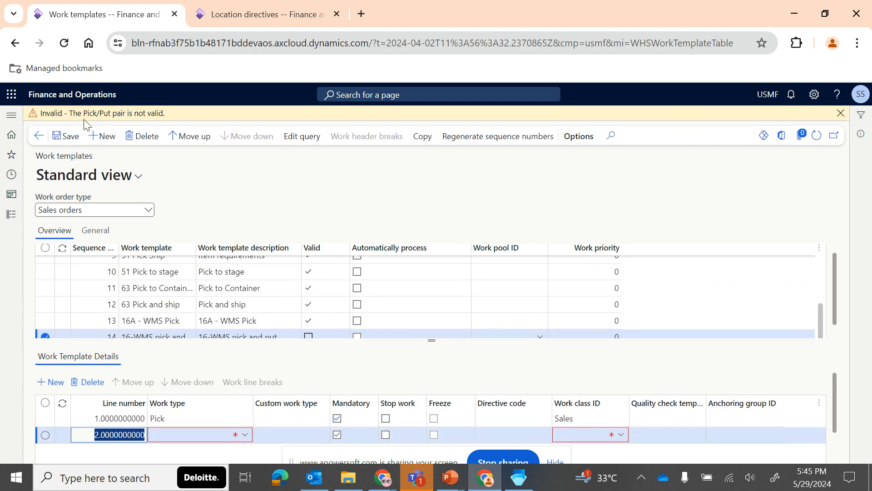
drag(70, 113, 167, 118)
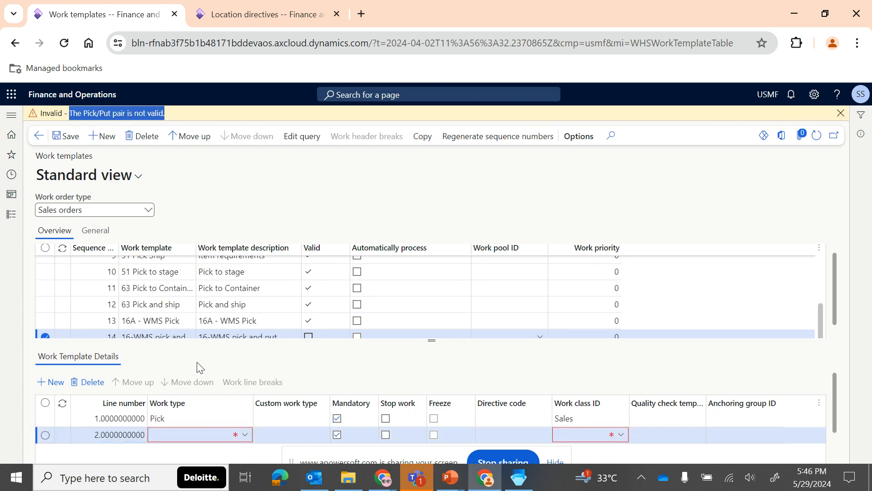
click(245, 436)
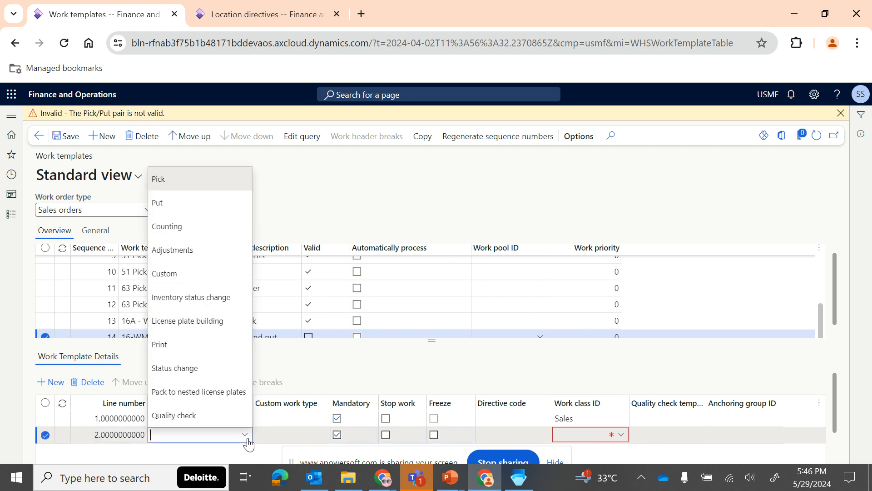
click(171, 202)
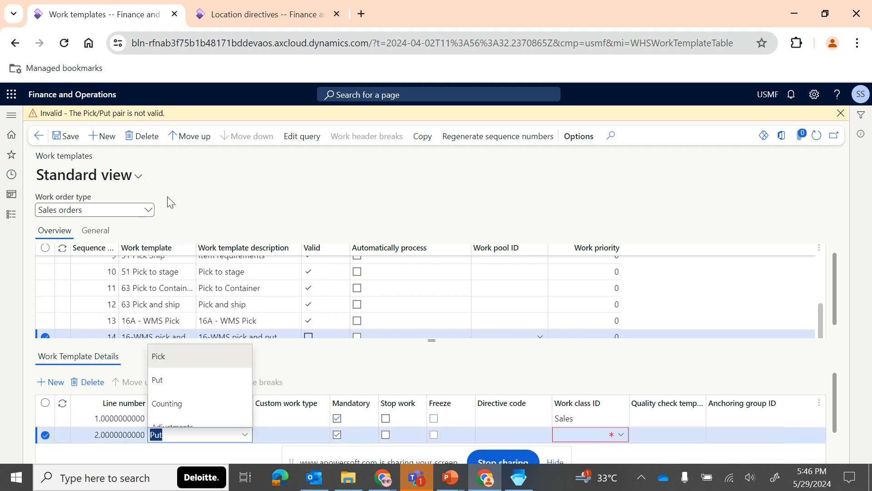
click(841, 113)
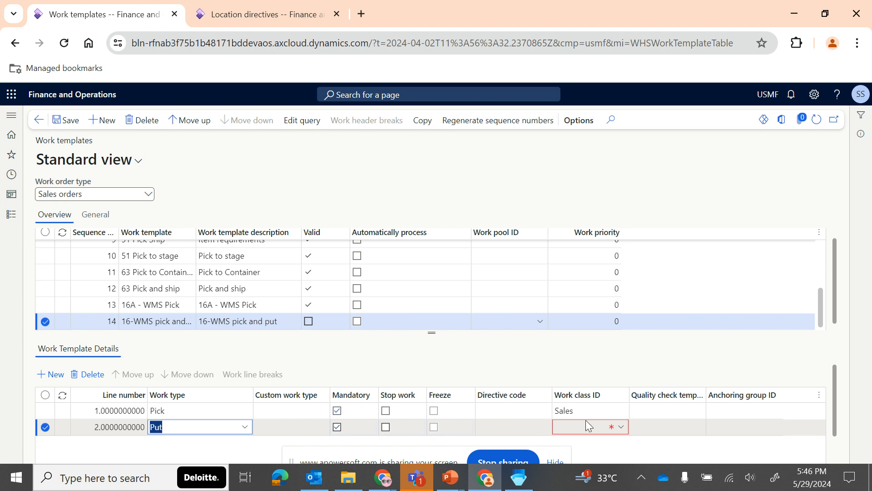
- Set the Put line's work class ID to Sales and save the work template
click(617, 431)
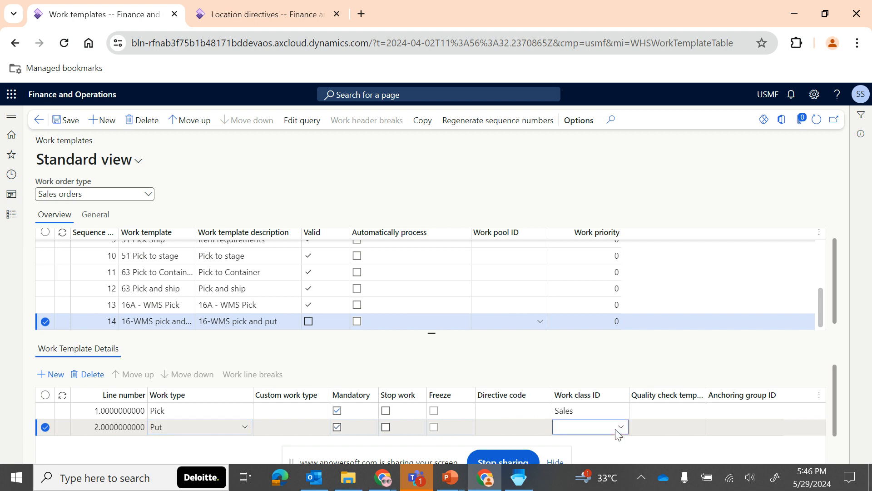
click(621, 429)
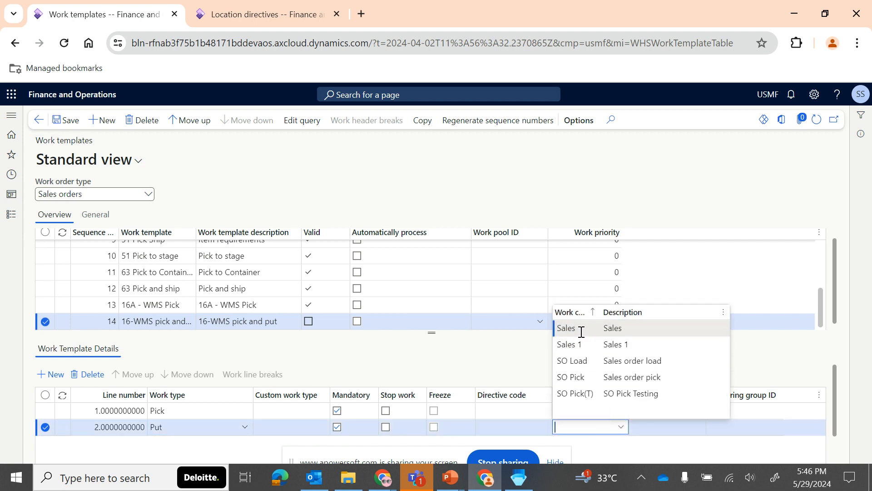
click(579, 330)
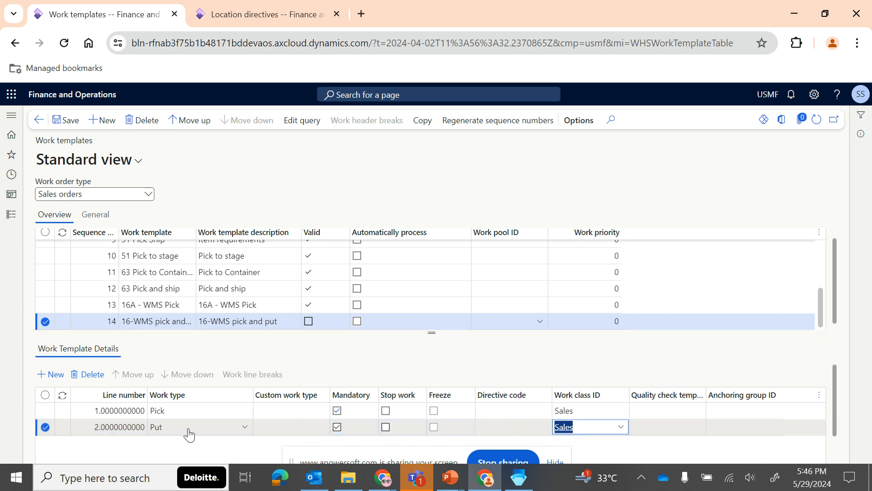
click(69, 124)
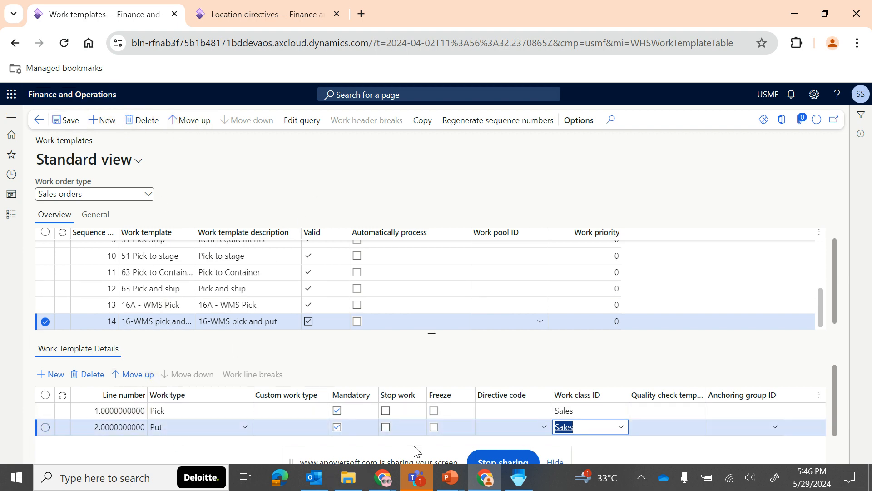
- Switch to the presentation to review the Work Class ID explanation and the Work Classes slide, returning to the template's Put line
click(451, 477)
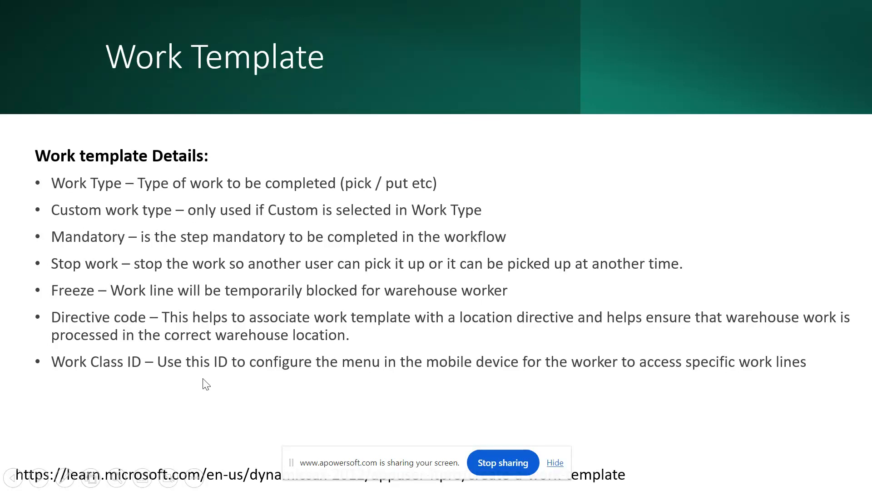
key(Right)
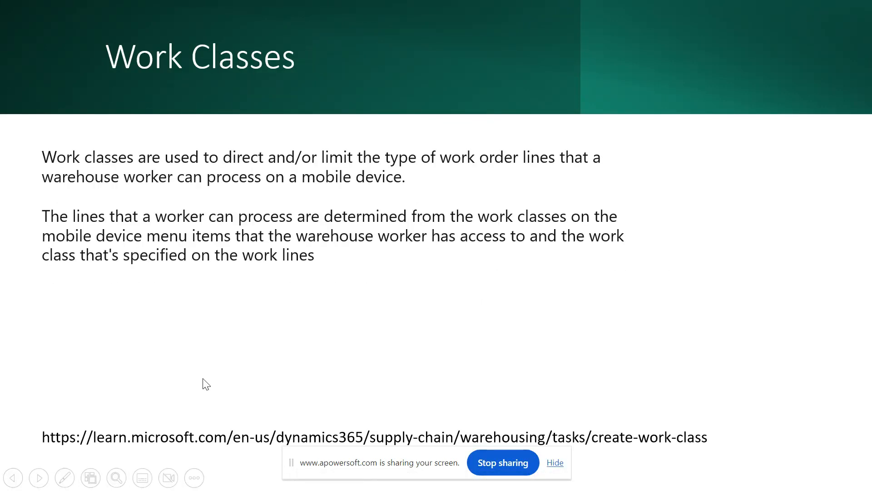
key(Left)
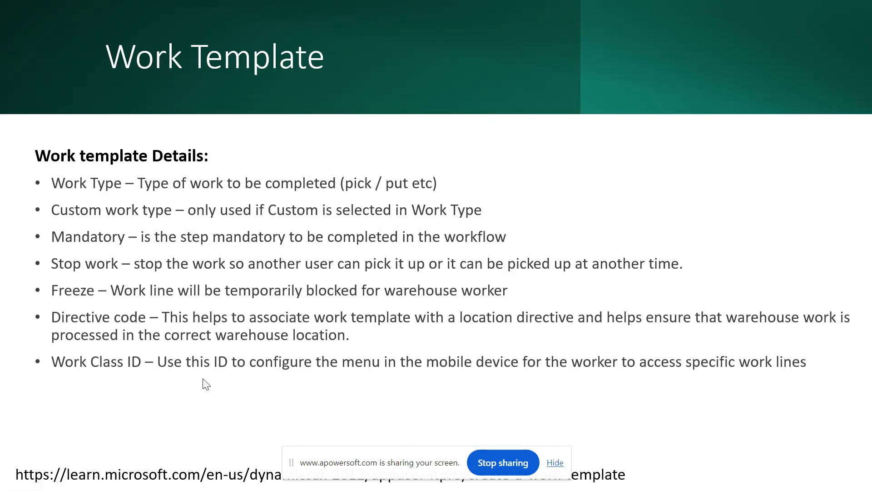
key(alt+Tab)
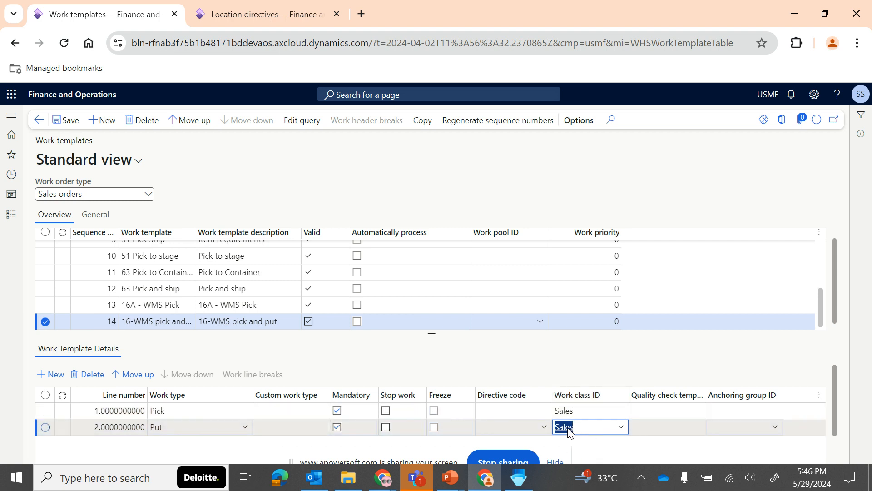
mouse_move(568, 430)
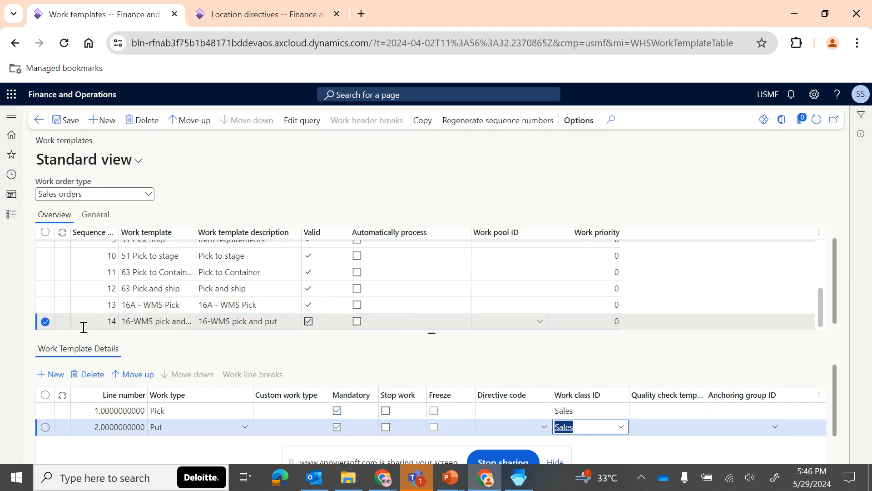
- Save the work template, view the ranges of its query, and close the query without applying anything
click(68, 121)
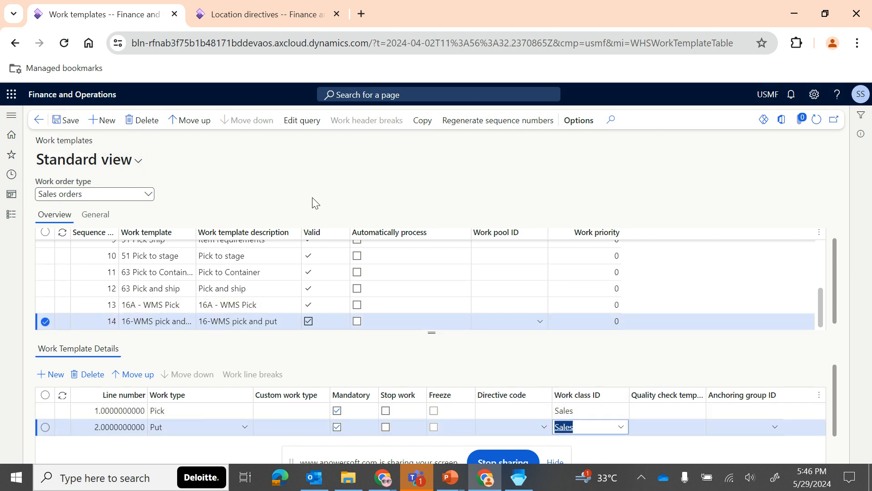
click(306, 123)
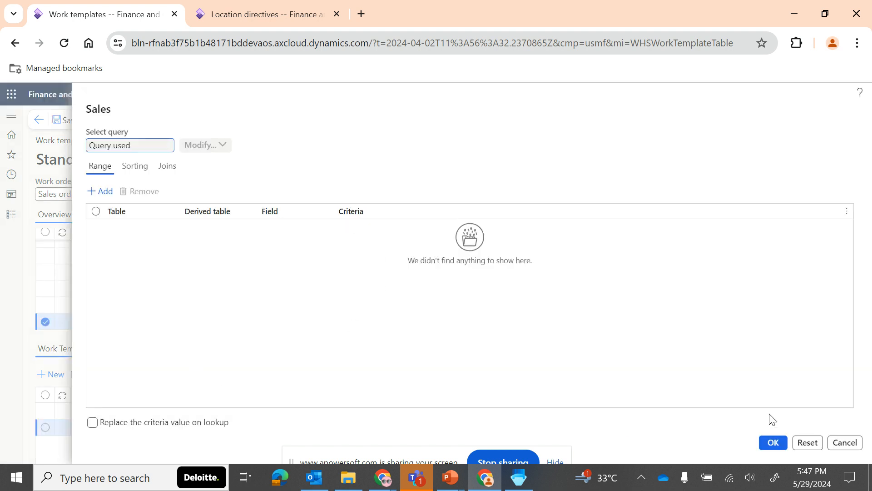
click(844, 443)
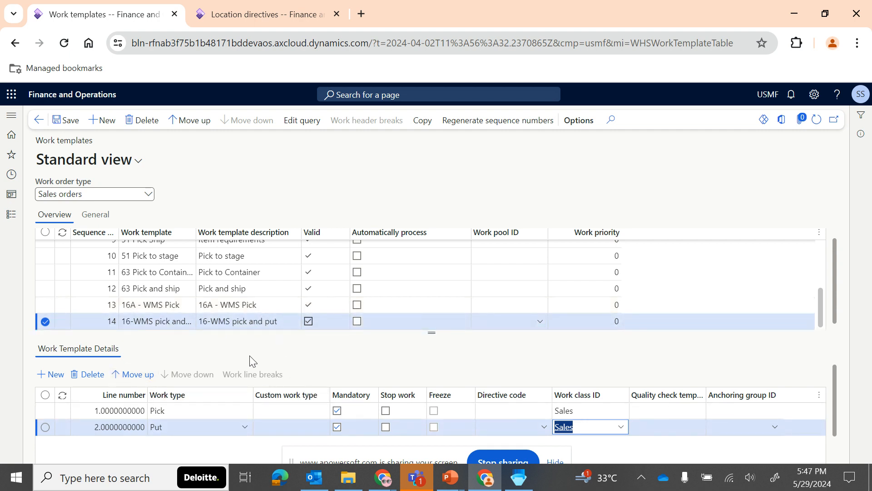
- Edit the template's query and add a range on the Warehouse field with the criteria 16 - WMS
click(293, 121)
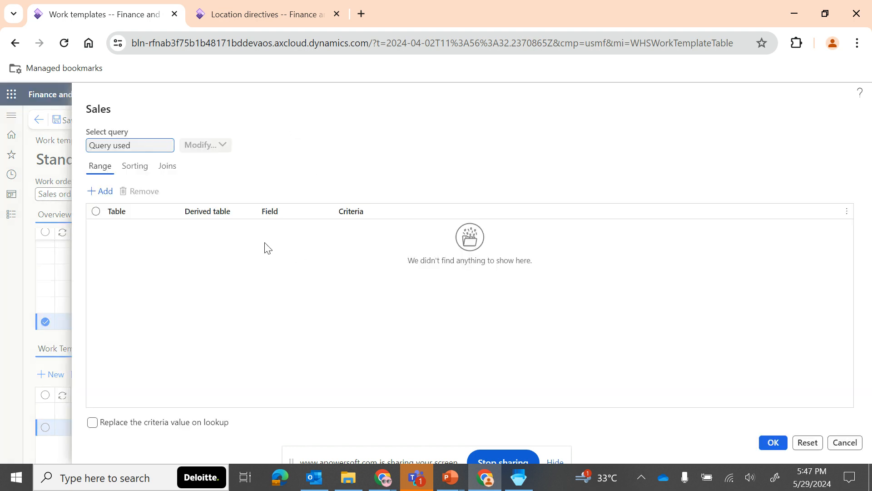
click(104, 191)
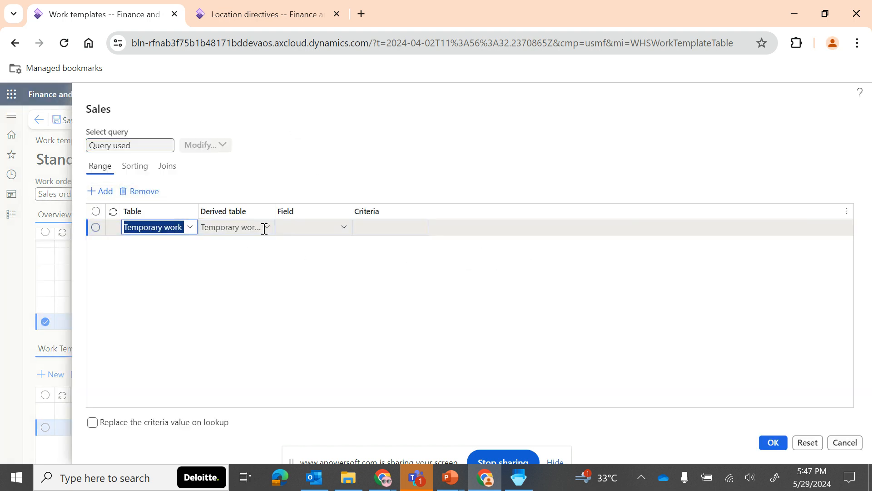
click(345, 228)
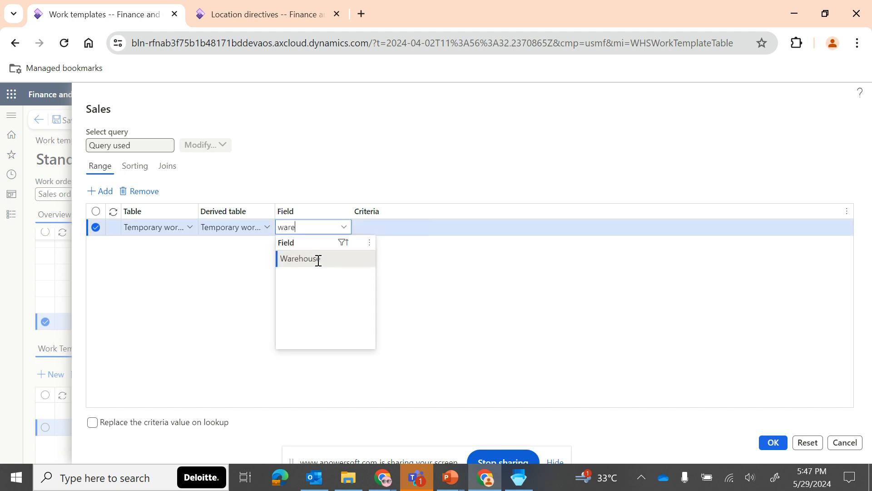
click(317, 260)
click(422, 230)
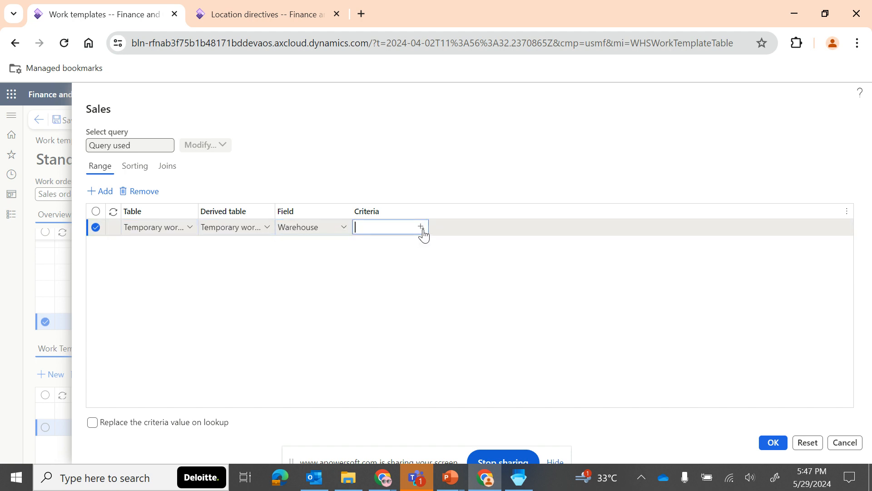
click(423, 228)
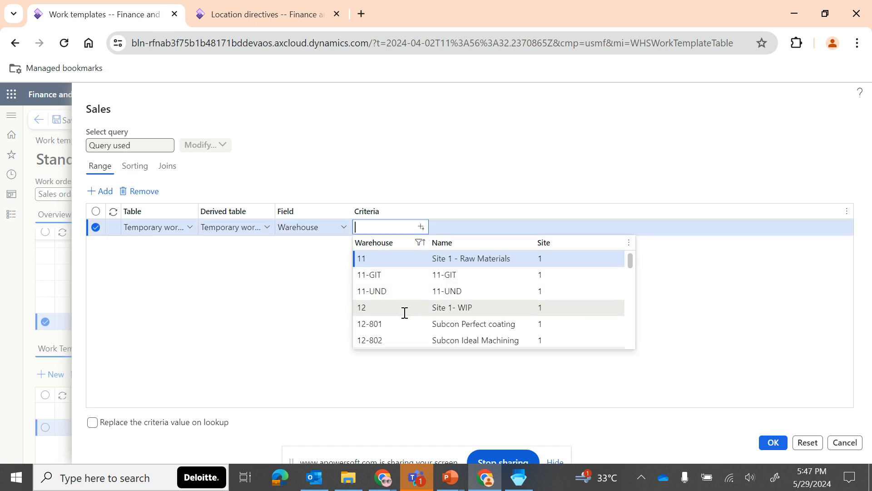
scroll(405, 313, down, 10)
scroll(405, 312, up, 3)
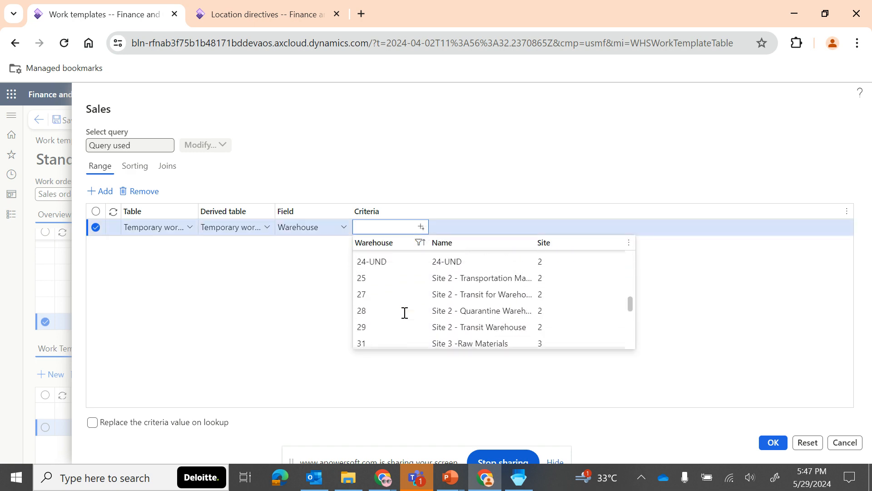
scroll(405, 313, up, 3)
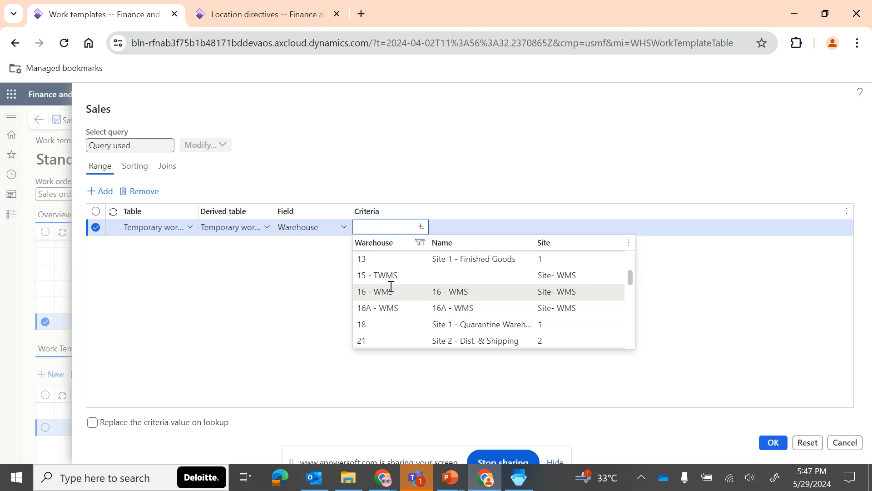
click(387, 291)
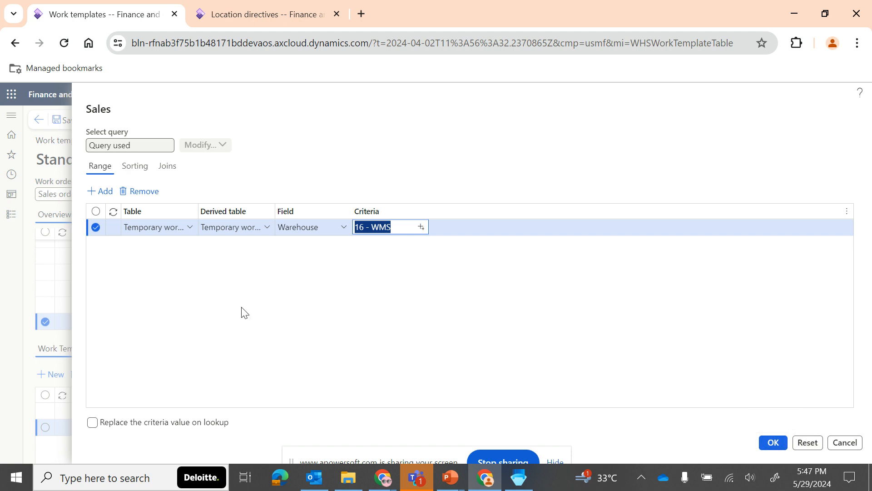
- Add another range line to the query and browse the fields available for it, from Account number to Start location ID
click(100, 191)
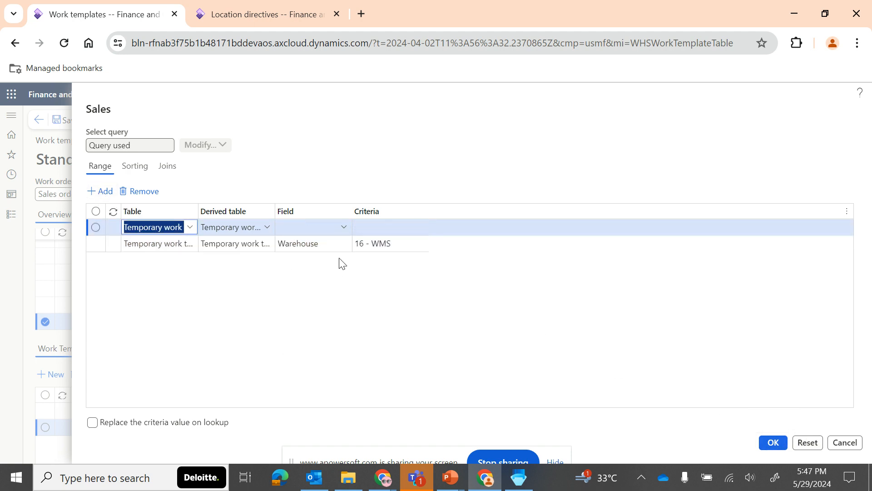
click(343, 227)
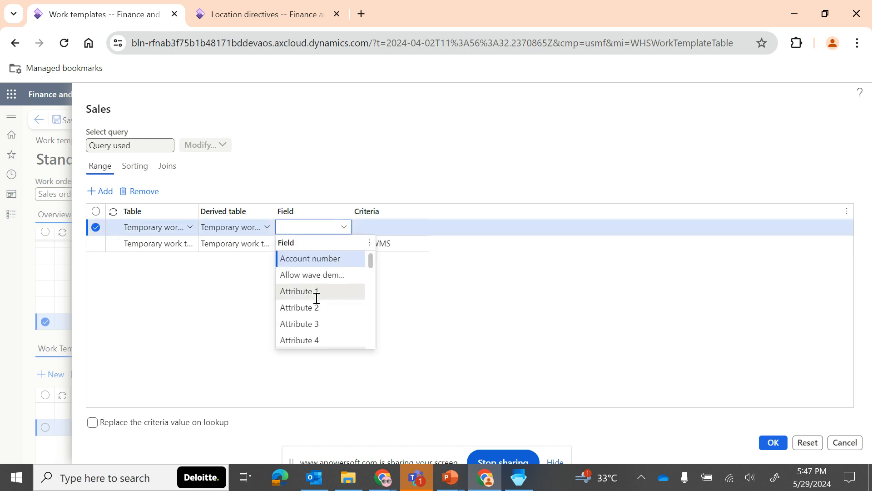
text([lo)
key(BackSpace)
key(BackSpace)
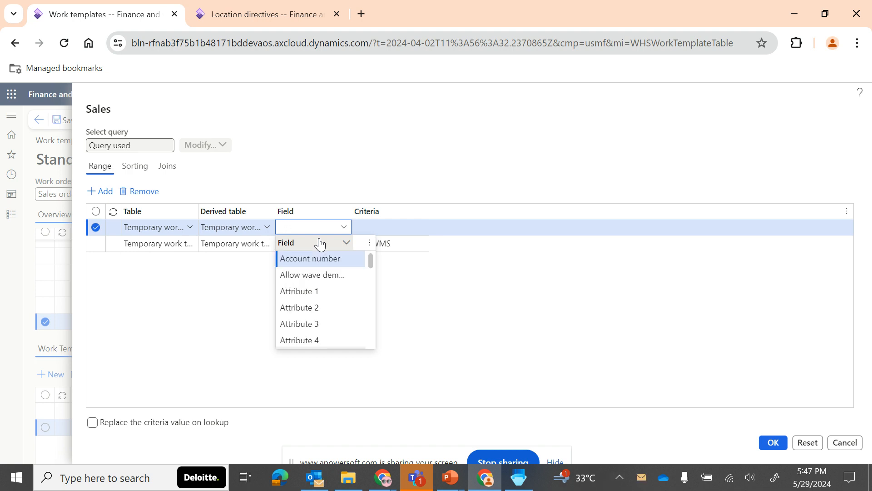
scroll(316, 299, down, 8)
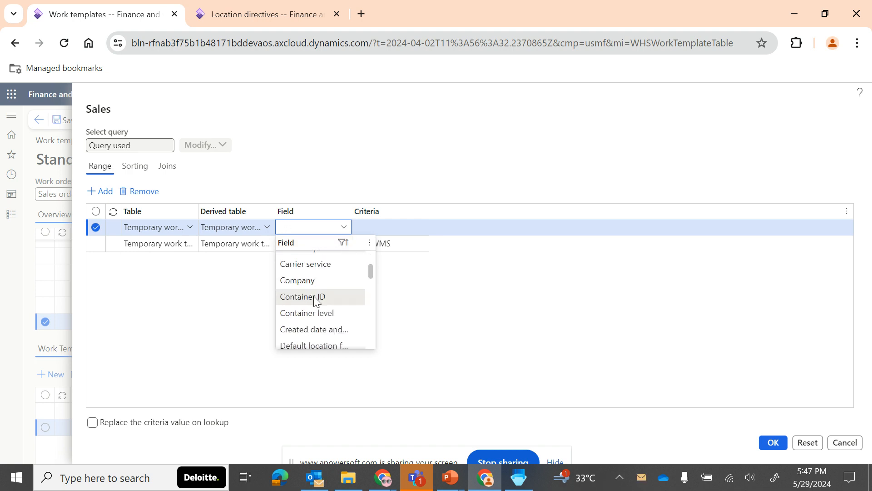
scroll(316, 300, down, 5)
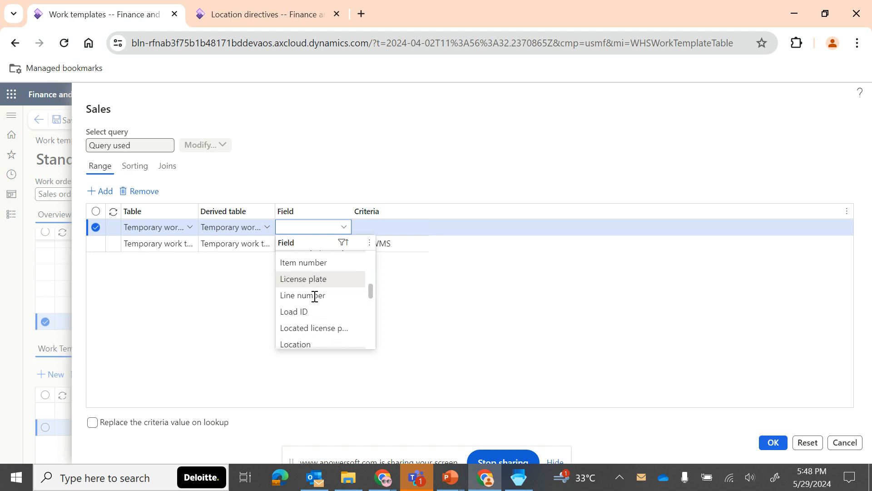
scroll(315, 296, down, 4)
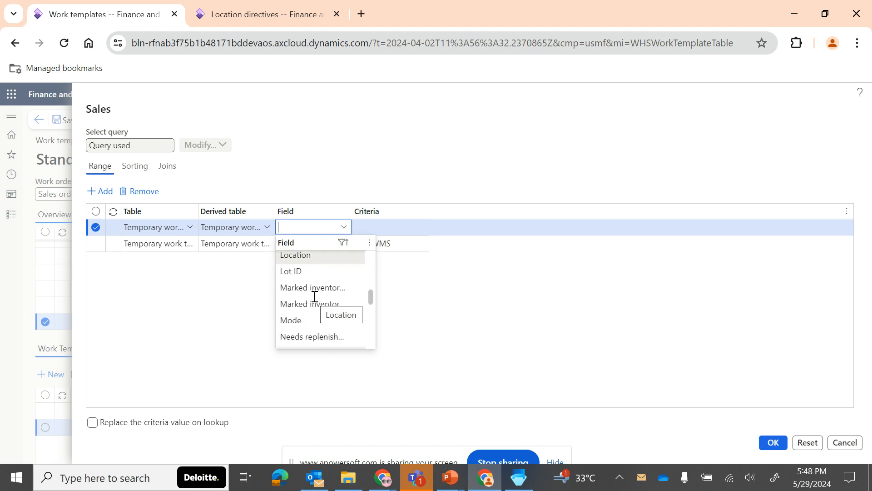
scroll(314, 296, down, 4)
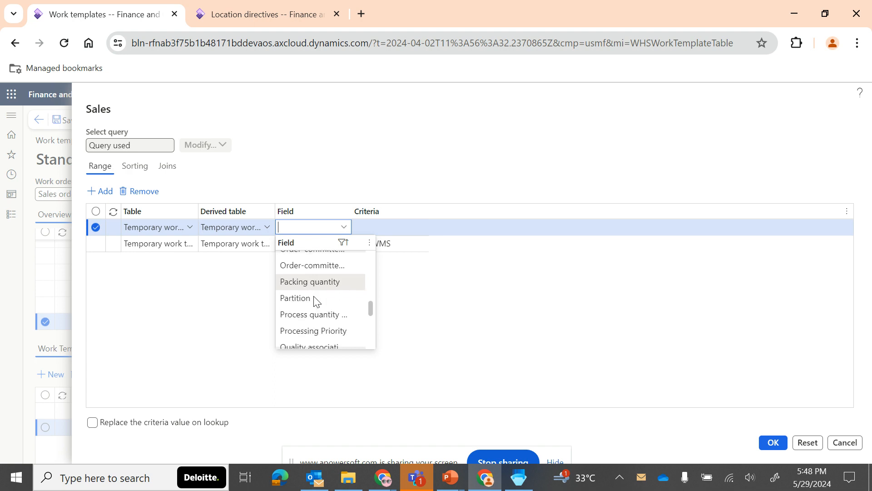
scroll(315, 296, down, 3)
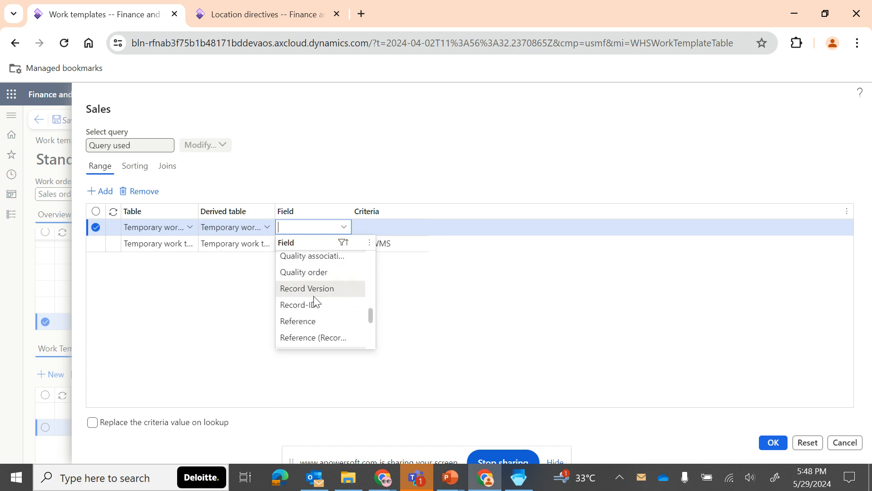
scroll(317, 311, down, 5)
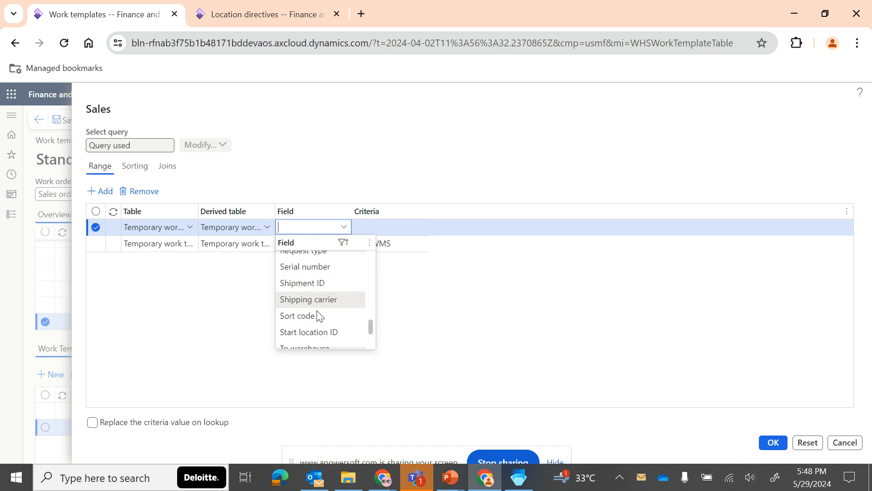
click(458, 322)
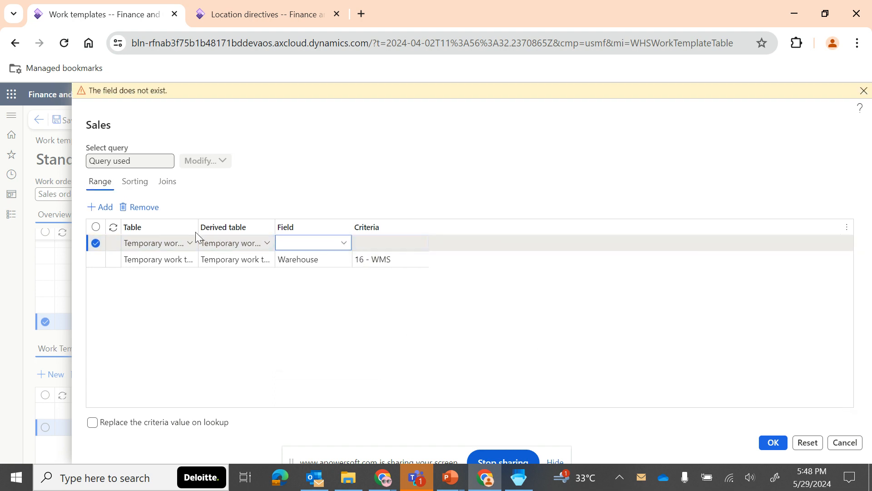
- Remove the empty range line from the template's query, apply the query, and accept the grouping reset
click(141, 209)
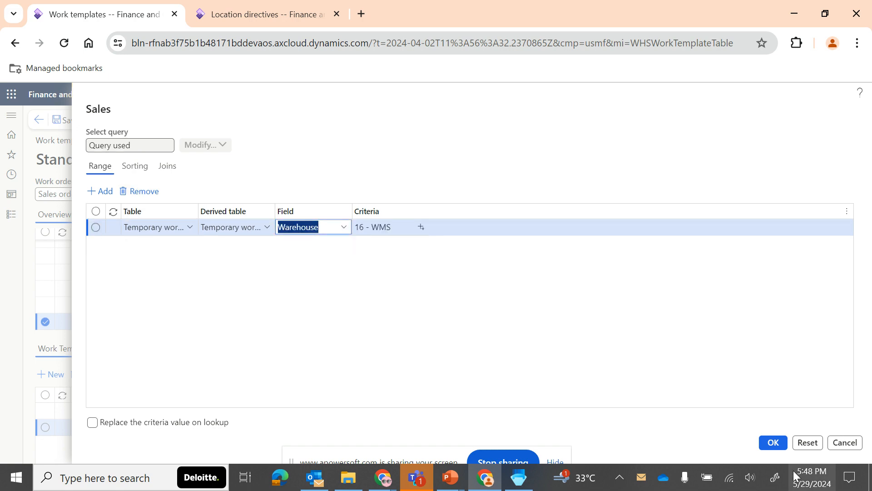
click(773, 442)
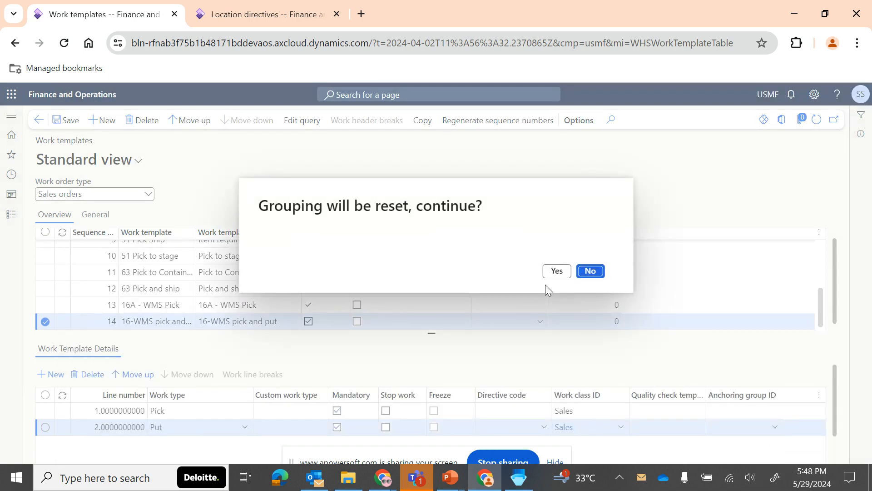
click(558, 271)
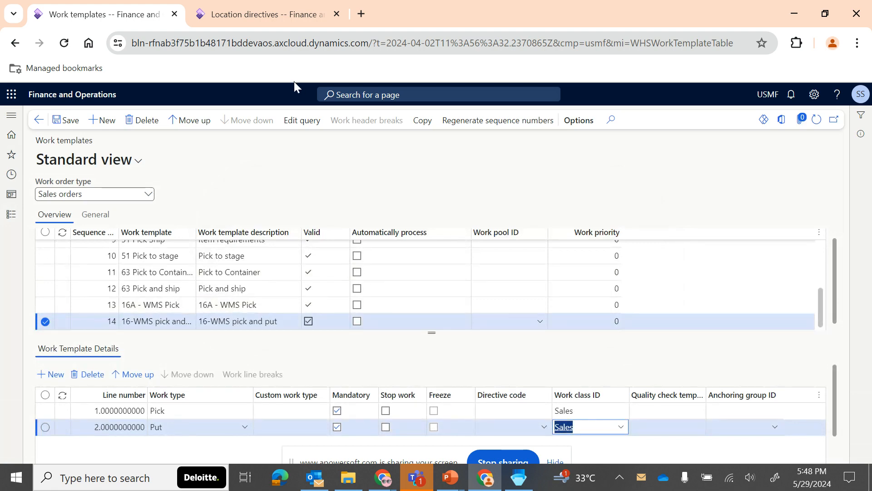
- Switch to the Location directives browser tab and open the All sales orders list from Accounts receivable there
click(239, 18)
click(5, 221)
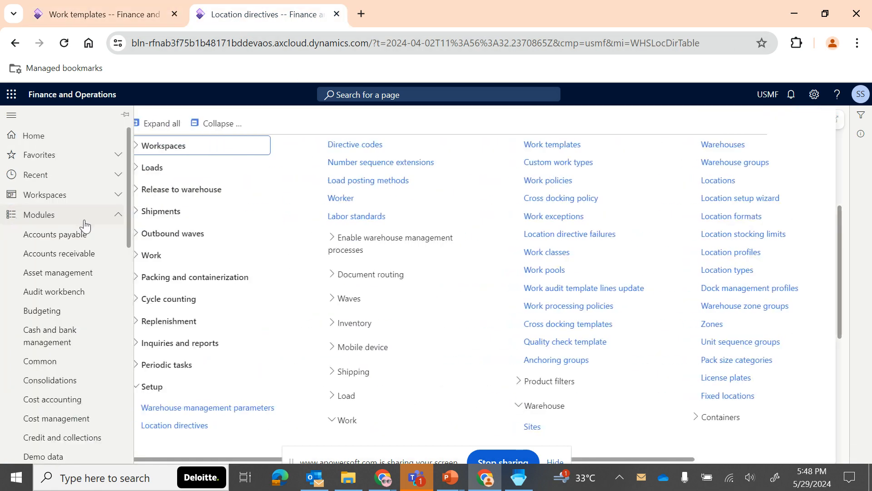
click(87, 253)
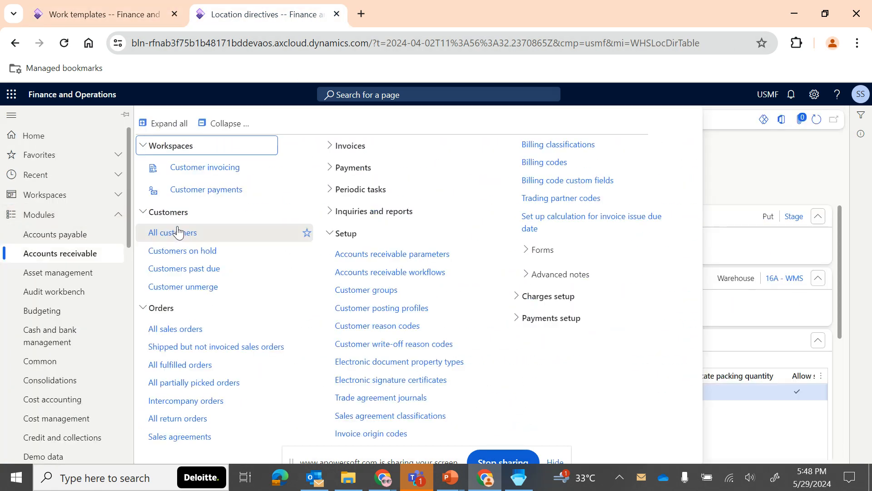
click(179, 329)
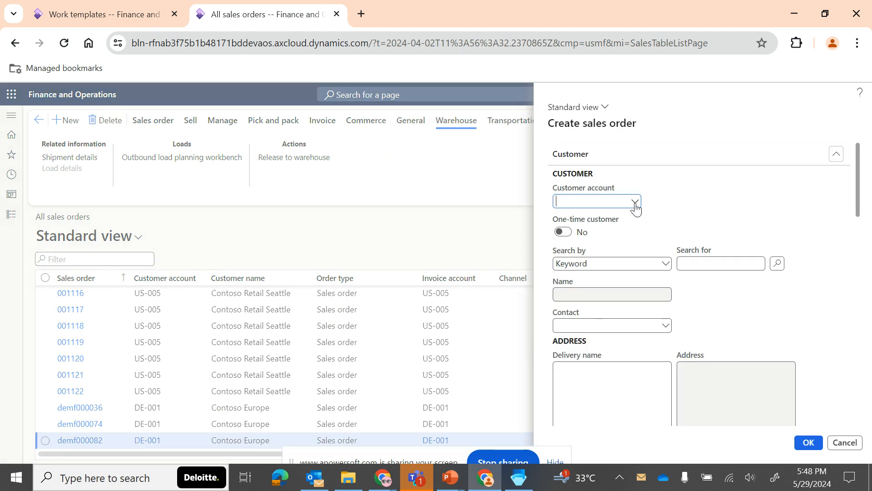
- Start a new sales order and choose Contoso Retail Seattle as its customer
click(634, 202)
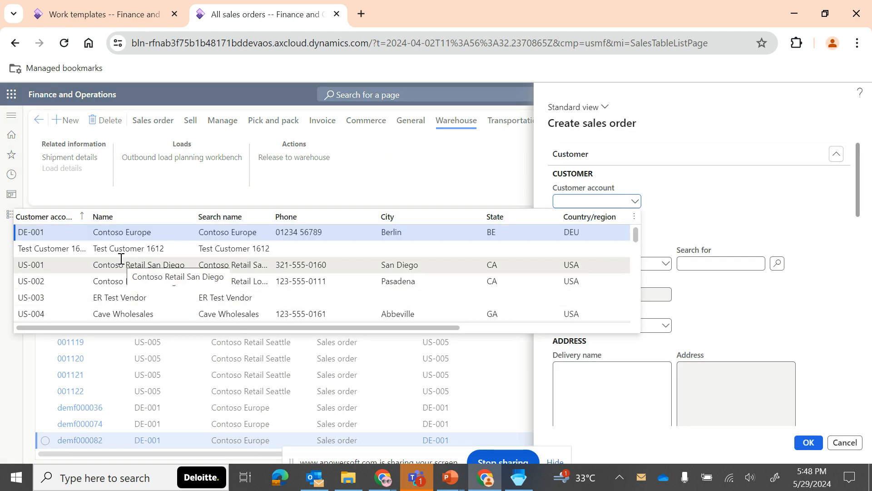
scroll(142, 298, down, 2)
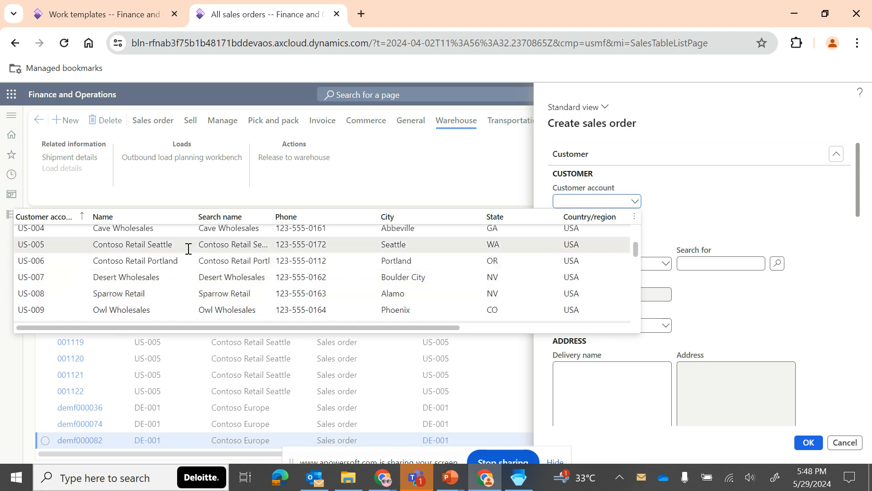
click(136, 244)
- Set the new order's warehouse to 16A - WMS and create the sales order
scroll(705, 324, down, 6)
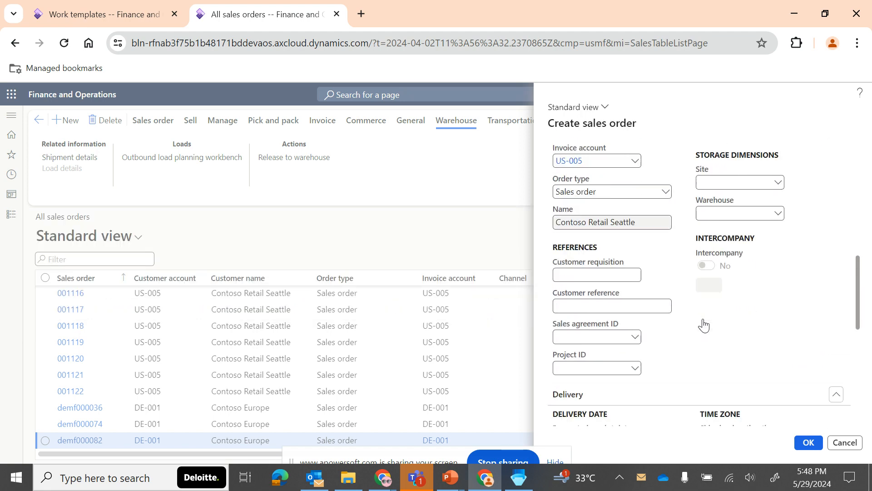
click(718, 235)
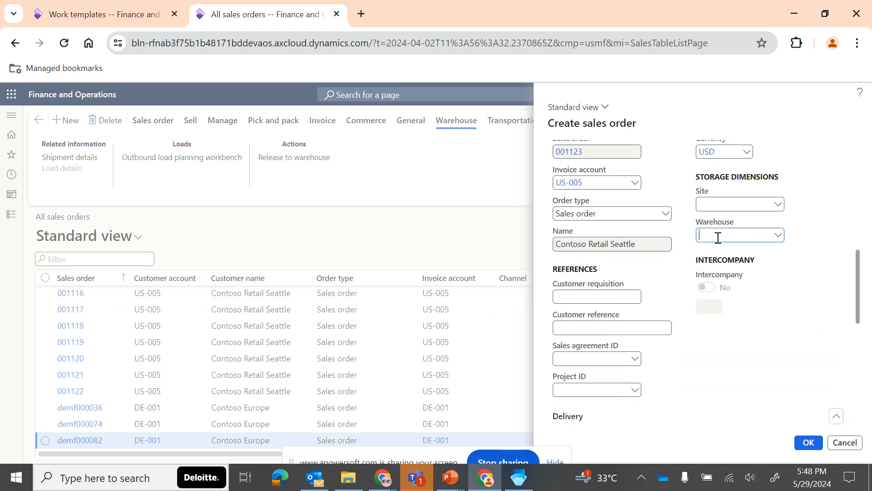
click(778, 236)
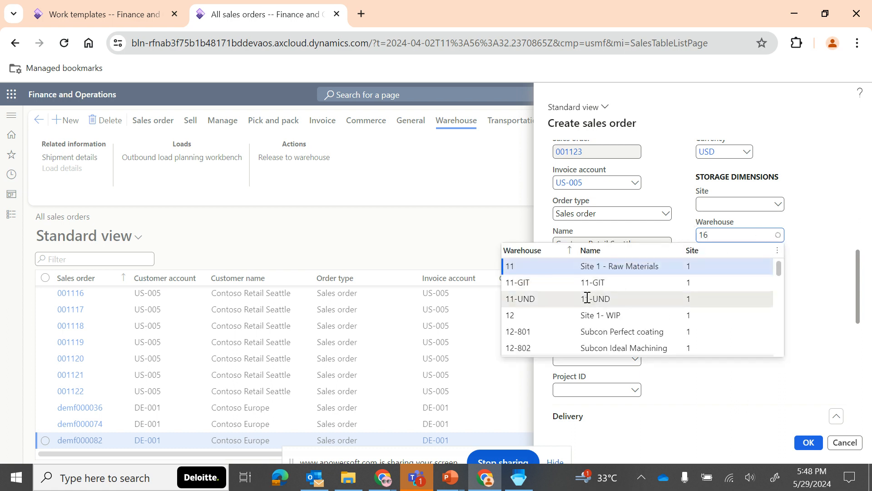
click(808, 443)
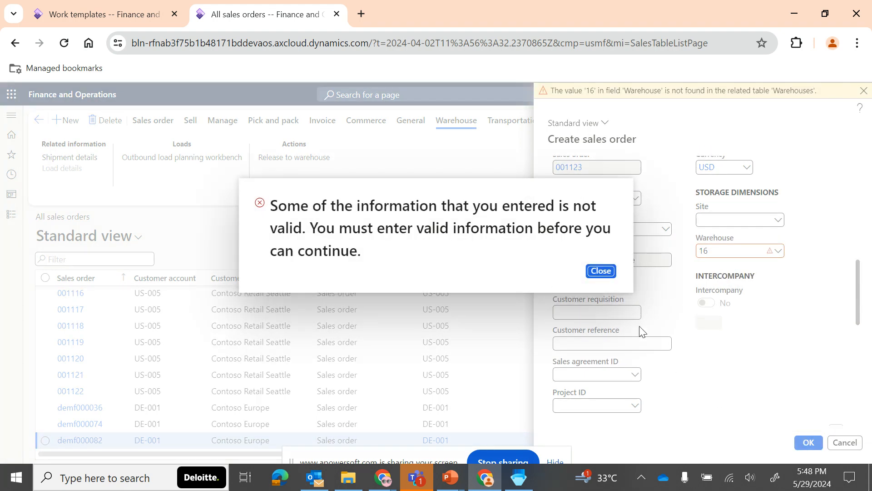
click(604, 271)
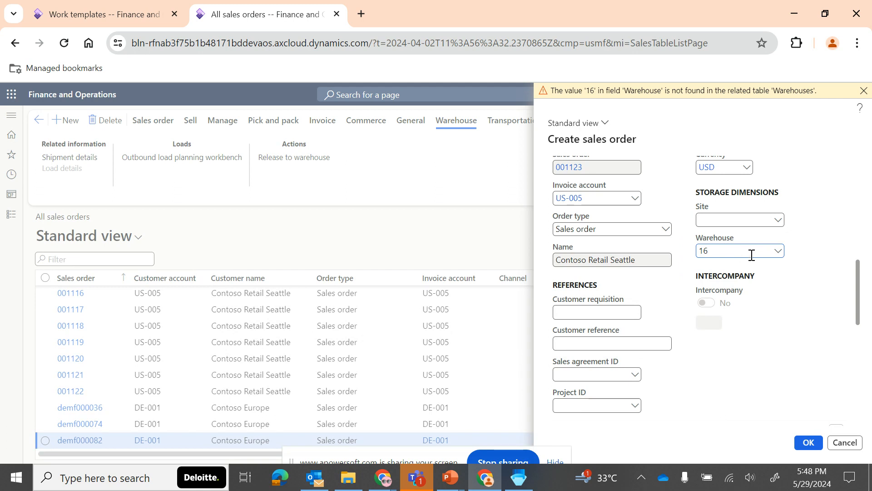
click(777, 251)
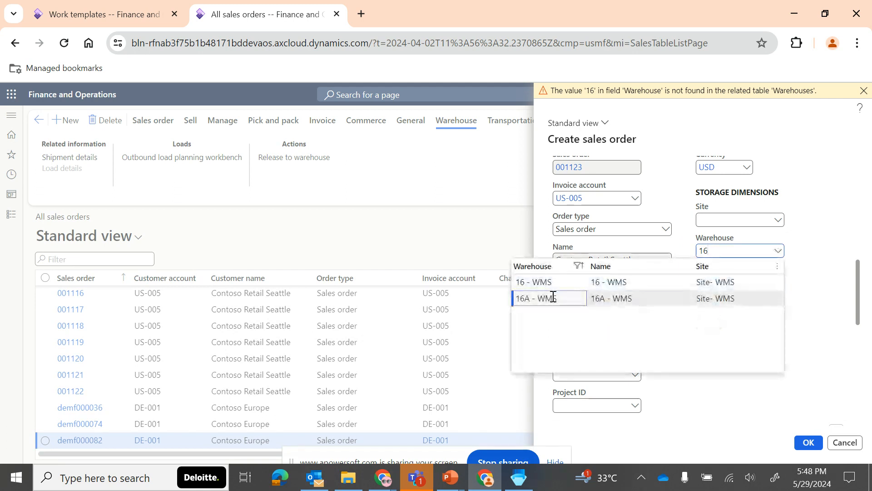
click(560, 298)
click(802, 444)
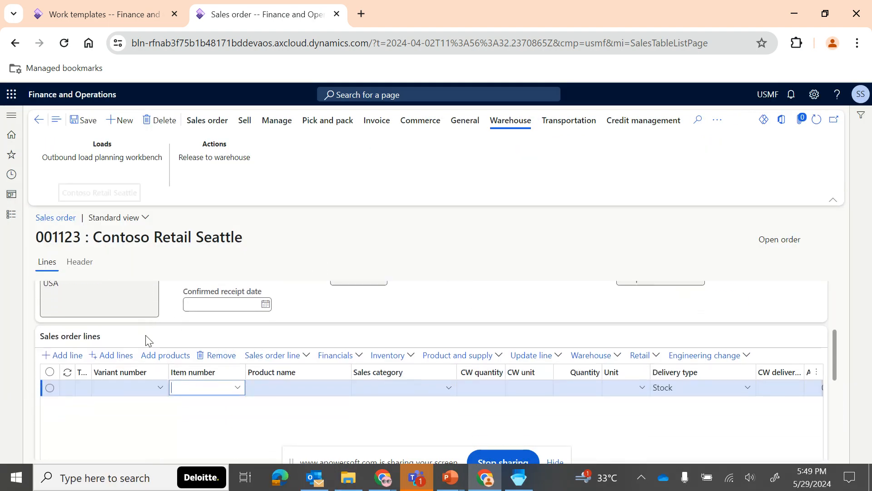
- Enter item A-WMS-0101 on the first sales order line
click(237, 354)
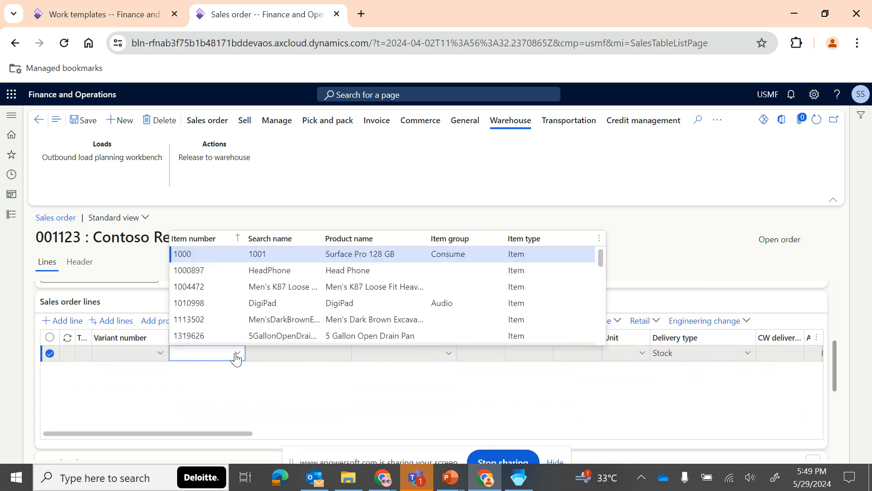
text(a-)
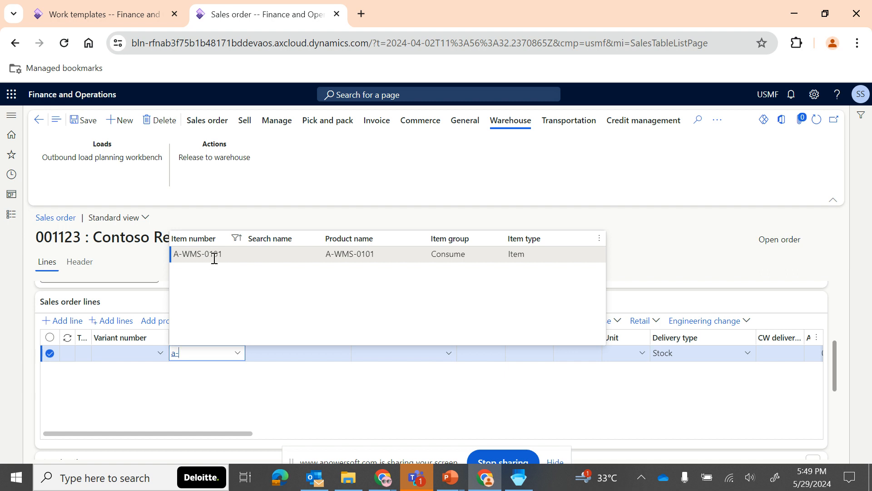
key(Return)
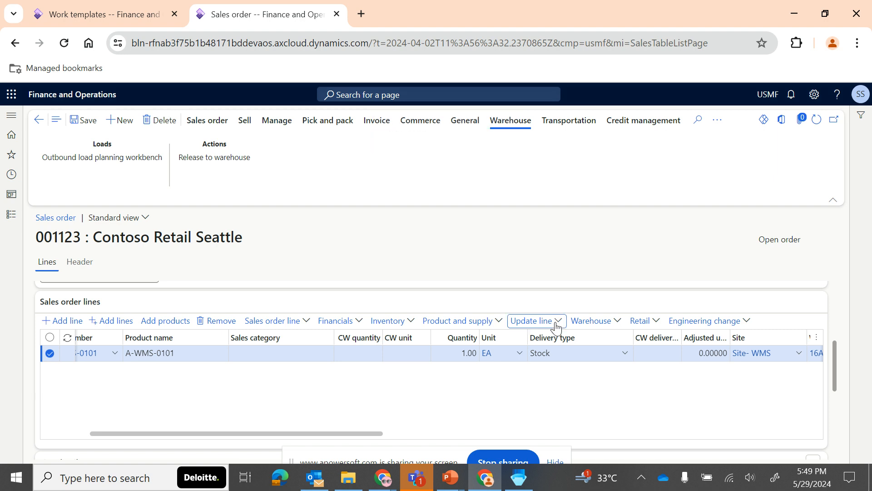
- Reserve a quantity of 1 from batch 000037 for the order line and confirm the sales order
click(551, 320)
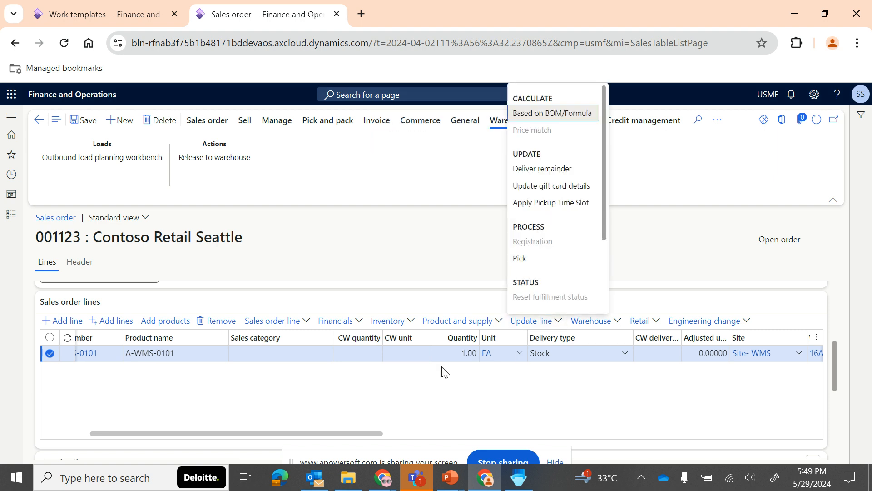
click(400, 322)
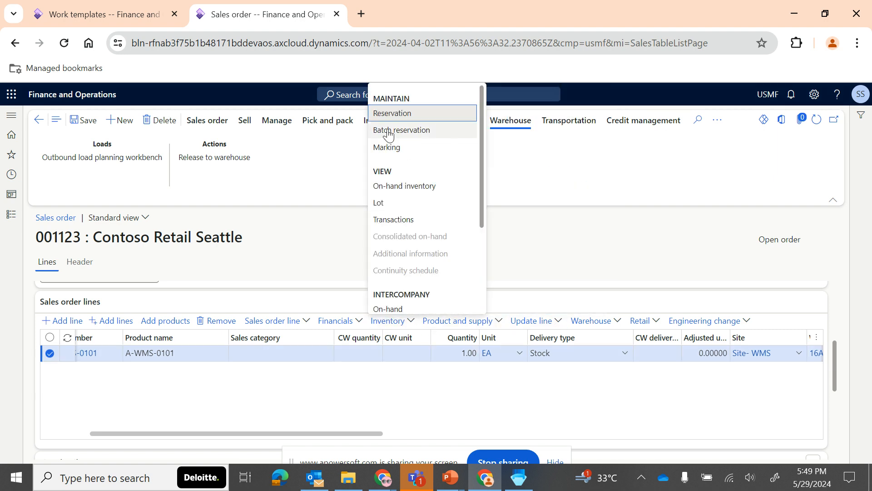
click(387, 118)
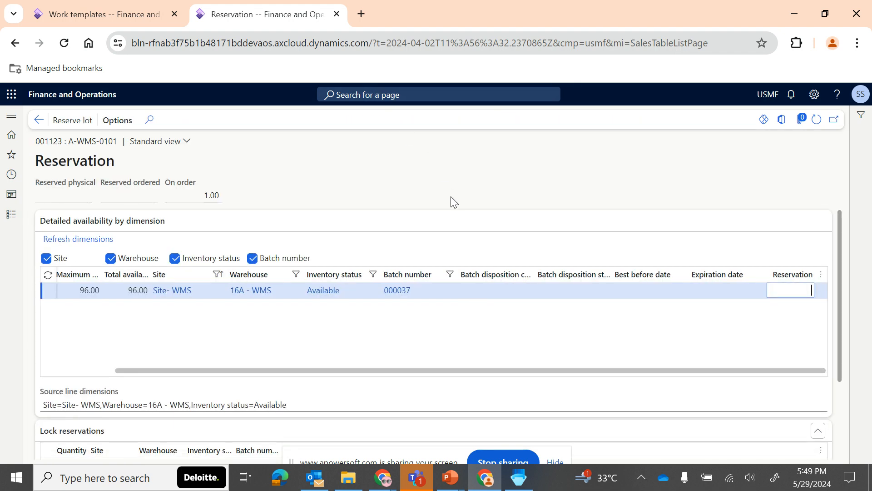
key(Tab)
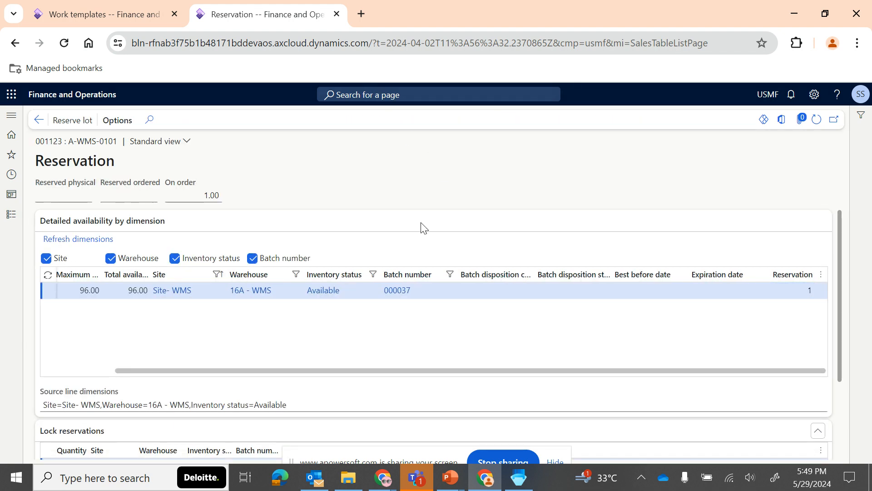
click(39, 120)
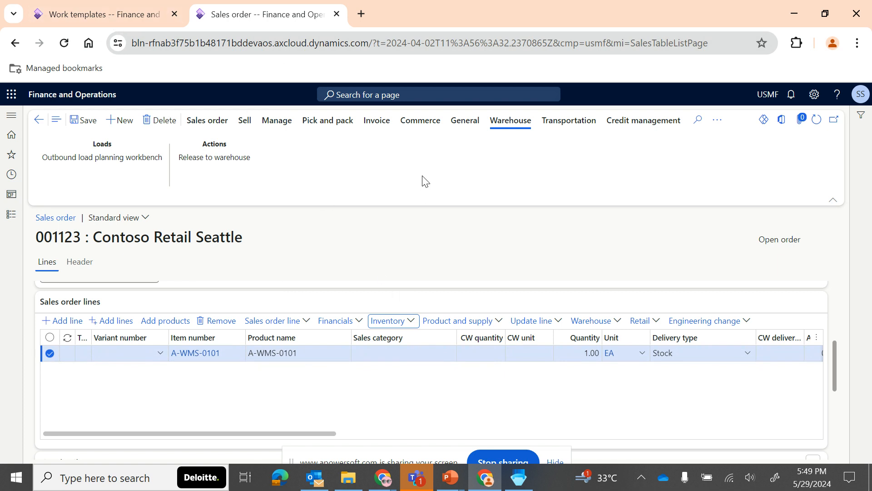
click(245, 120)
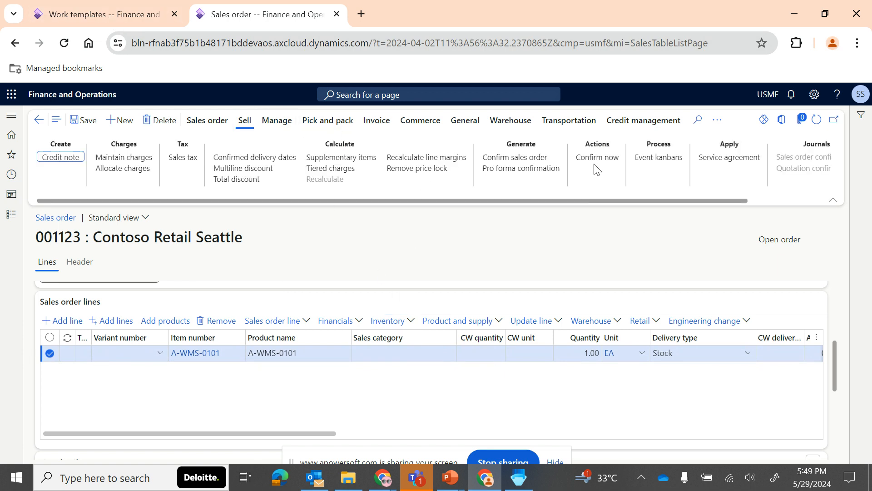
click(594, 160)
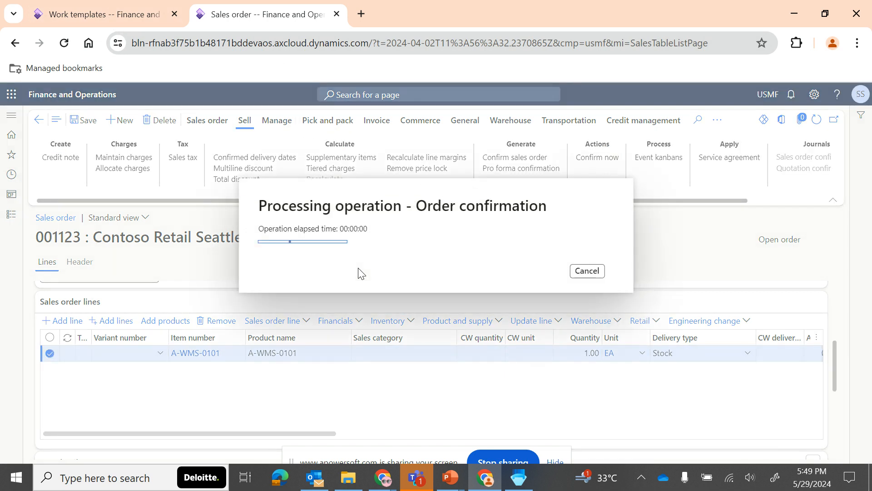
- Duplicate the Work templates browser tab and return to the original one
click(67, 6)
right_click(67, 6)
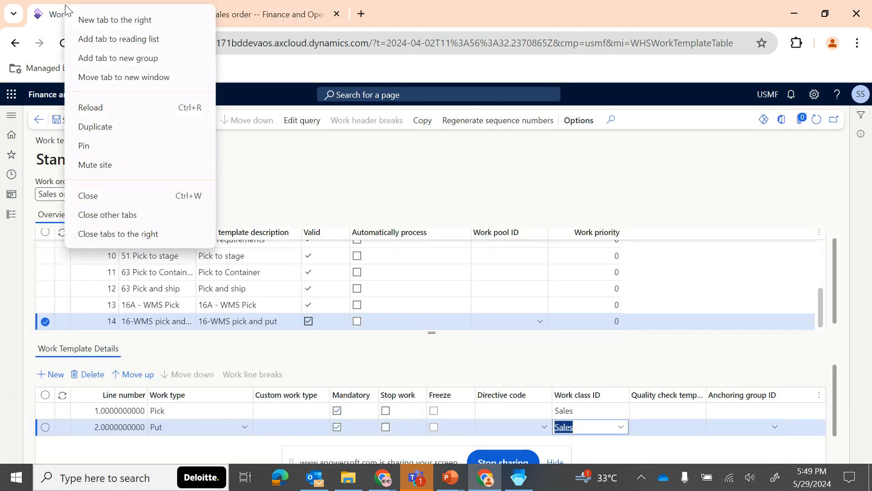
click(114, 127)
click(100, 14)
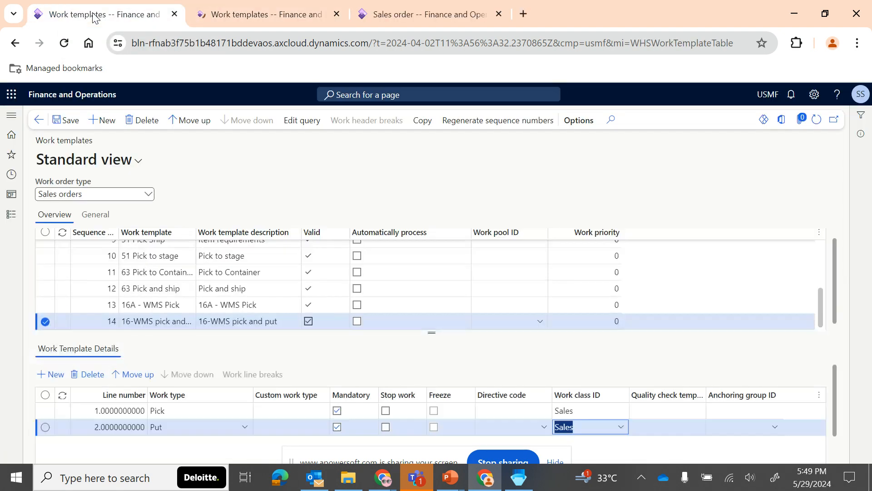
- Review the 16A - WMS Pick template's work lines and query range, closing the query without applying anything
click(146, 305)
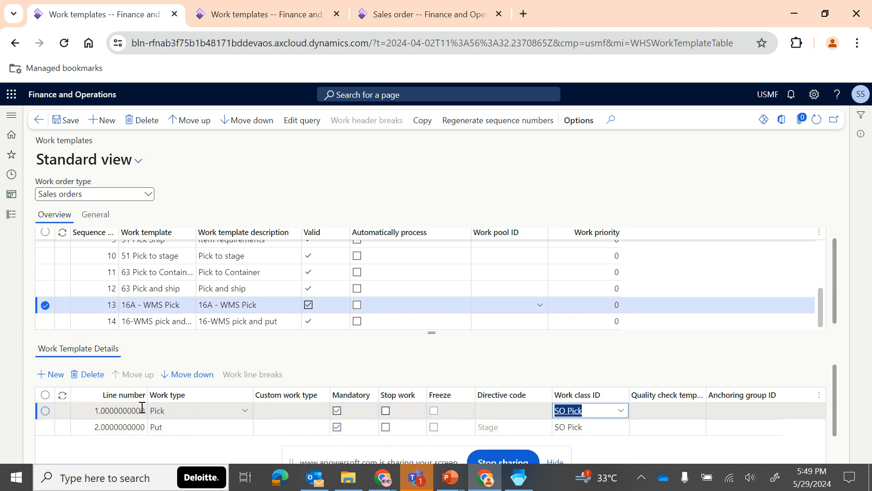
mouse_move(357, 402)
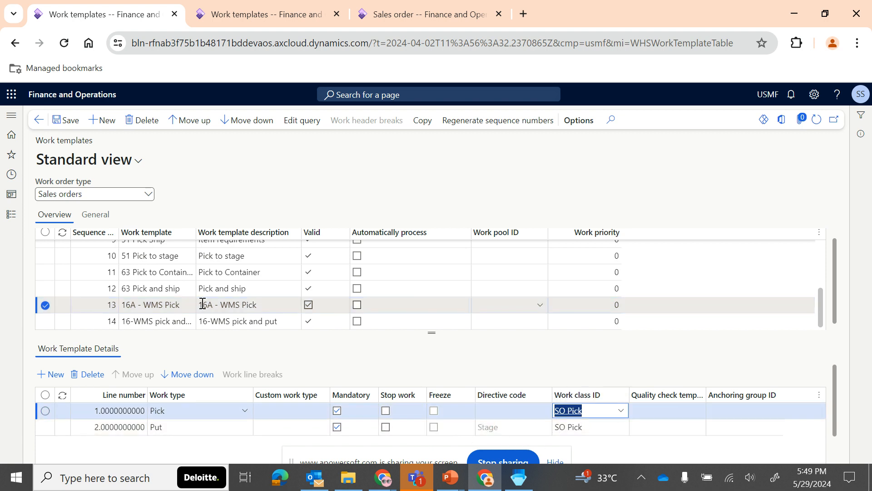
click(293, 121)
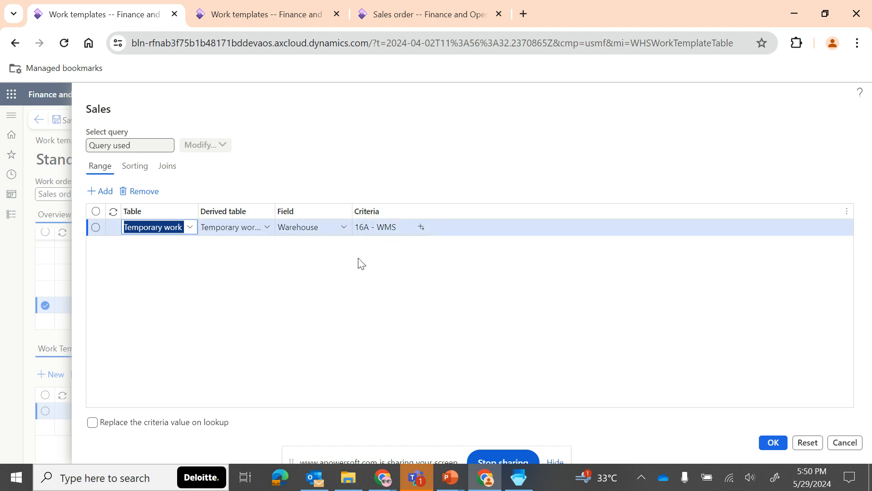
click(845, 443)
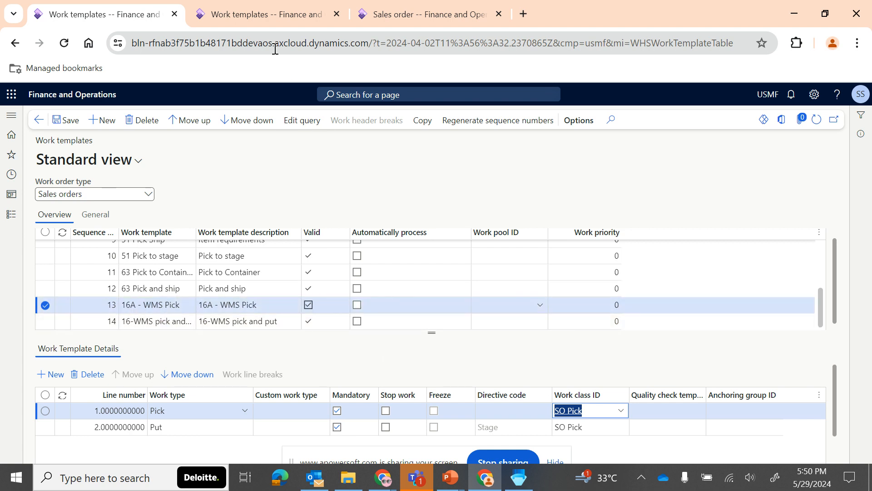
- Return to the sales order, release it to the warehouse, and expand the resulting messages before dismissing them
click(427, 2)
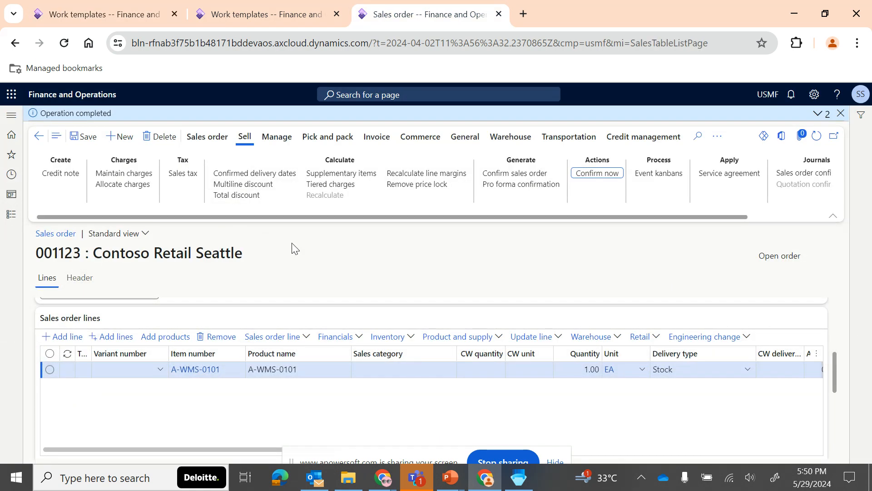
click(511, 137)
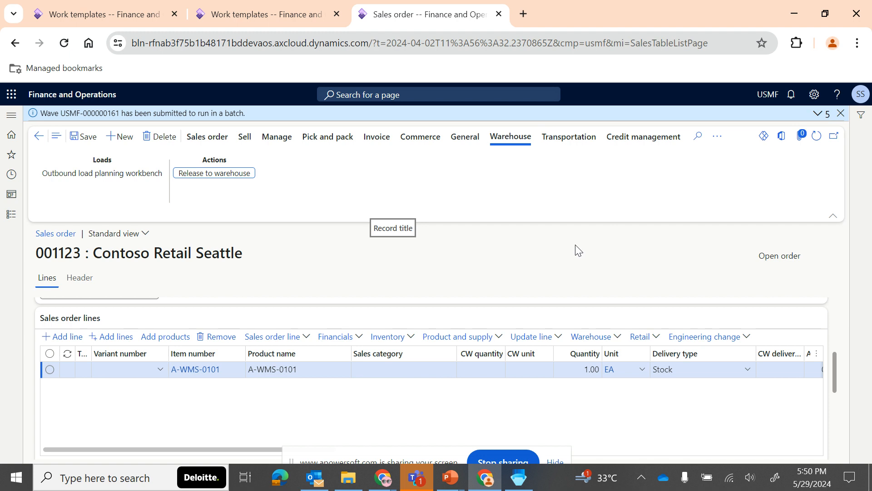
click(825, 114)
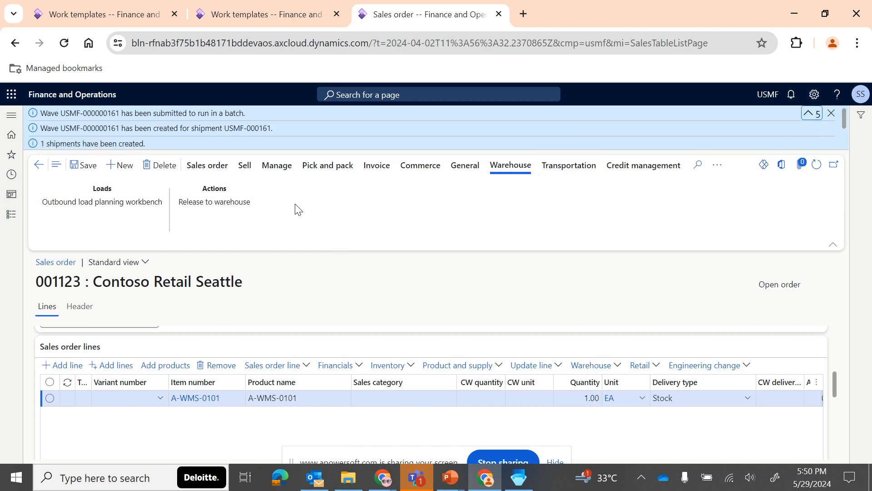
click(832, 112)
- Open the Location directives page of Warehouse management in the duplicated Work templates browser tab
click(261, 4)
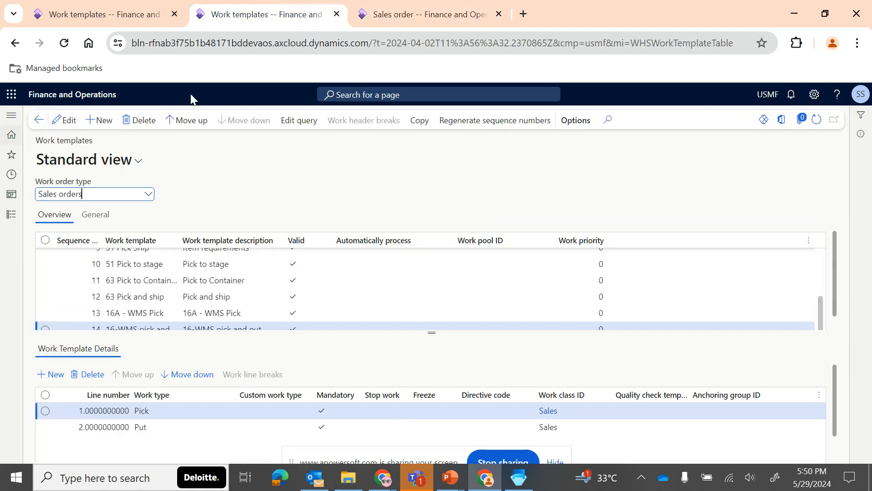
click(10, 214)
scroll(38, 388, down, 8)
scroll(38, 387, down, 3)
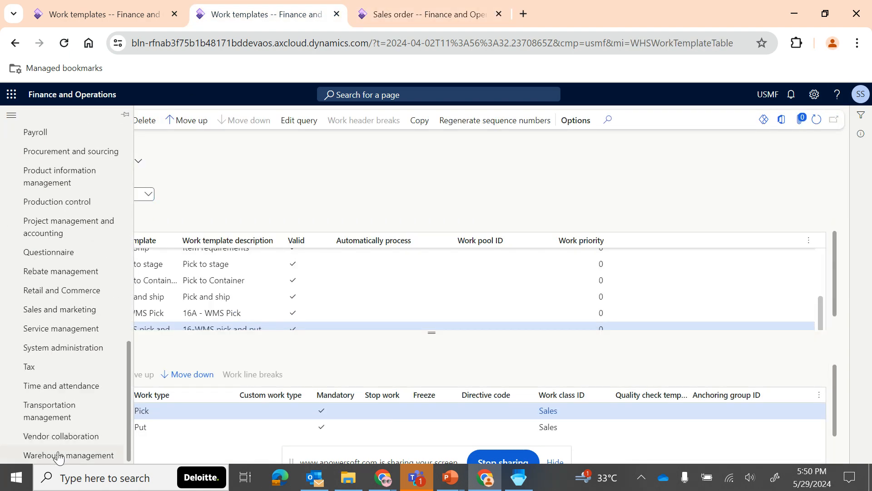
click(58, 454)
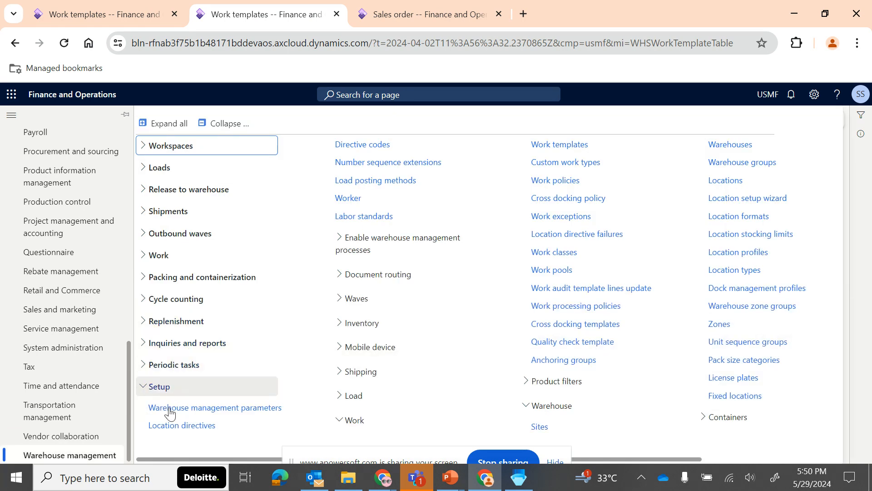
click(170, 426)
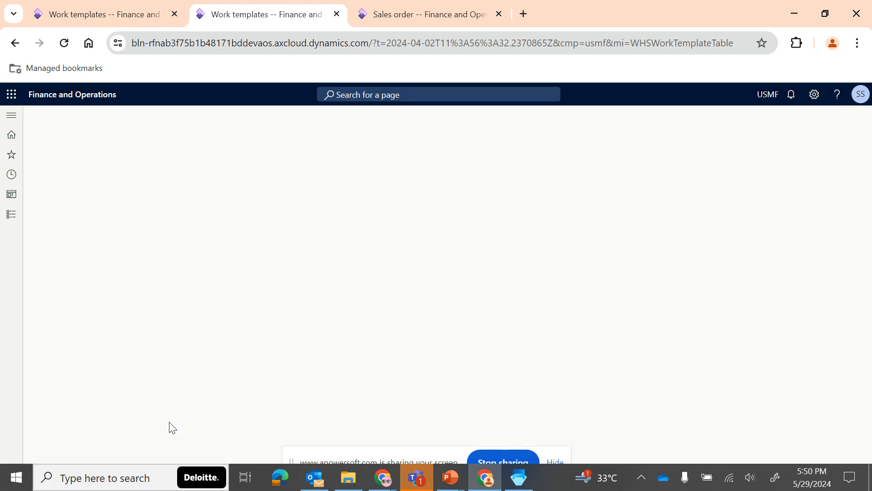
- Review the 16A - WMS - Pick and 16A - WMS - Put sales order location directives against the 16A - WMS Pick template's Put line
scroll(122, 385, down, 6)
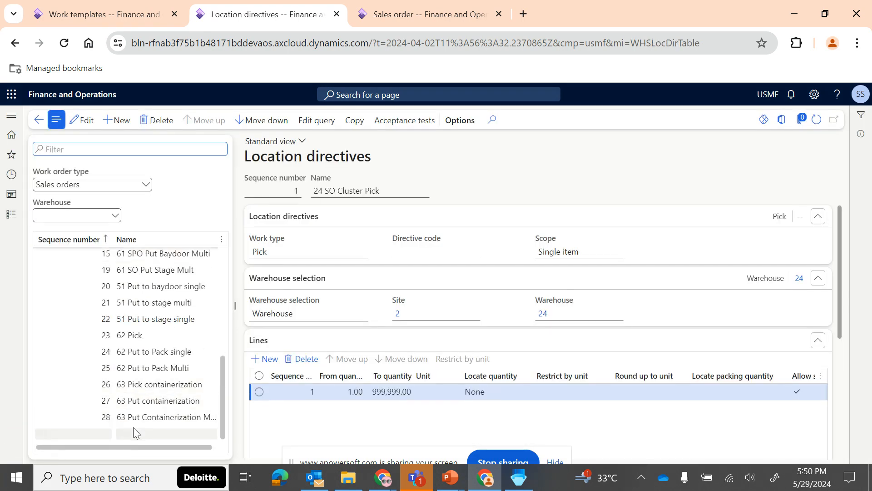
click(134, 416)
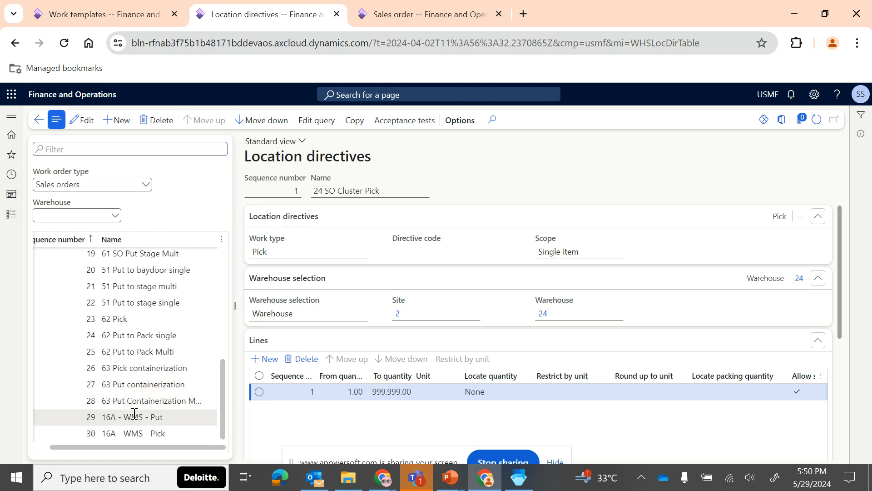
click(158, 433)
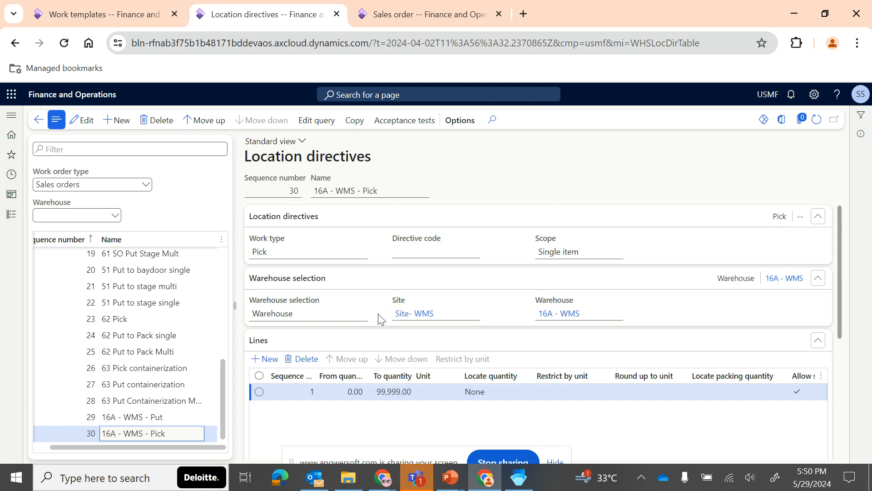
scroll(400, 313, down, 5)
scroll(398, 385, up, 5)
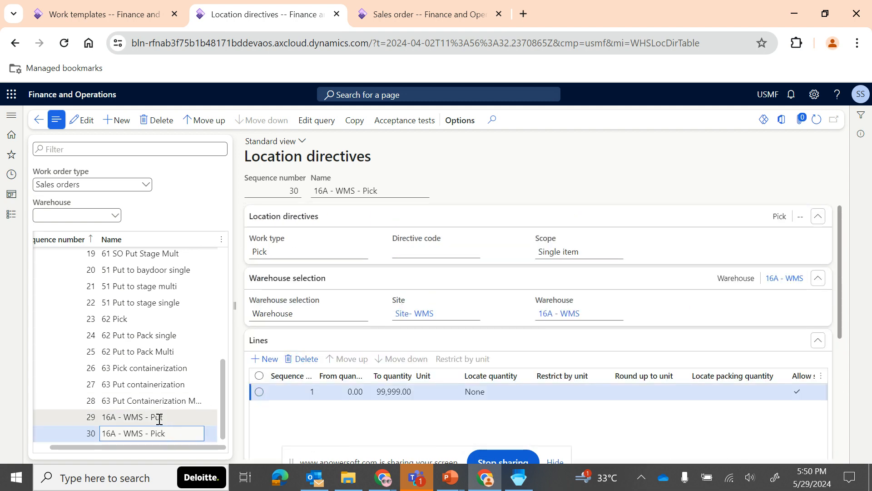
click(159, 417)
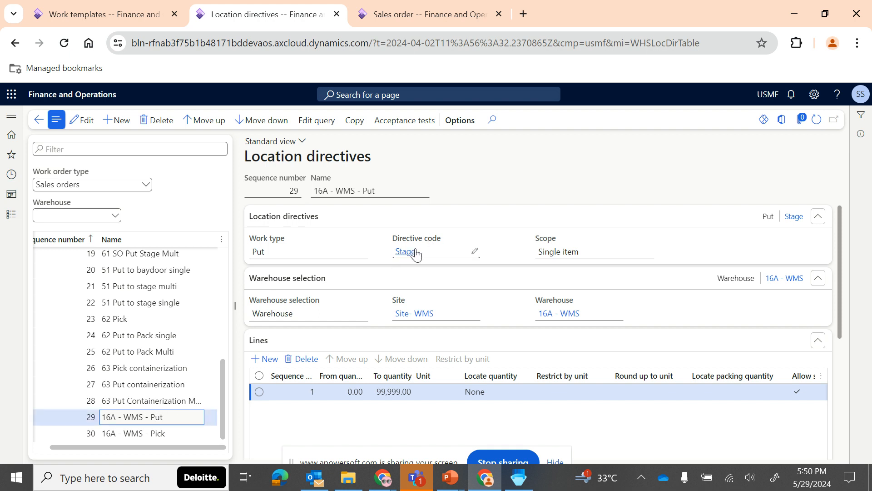
click(111, 13)
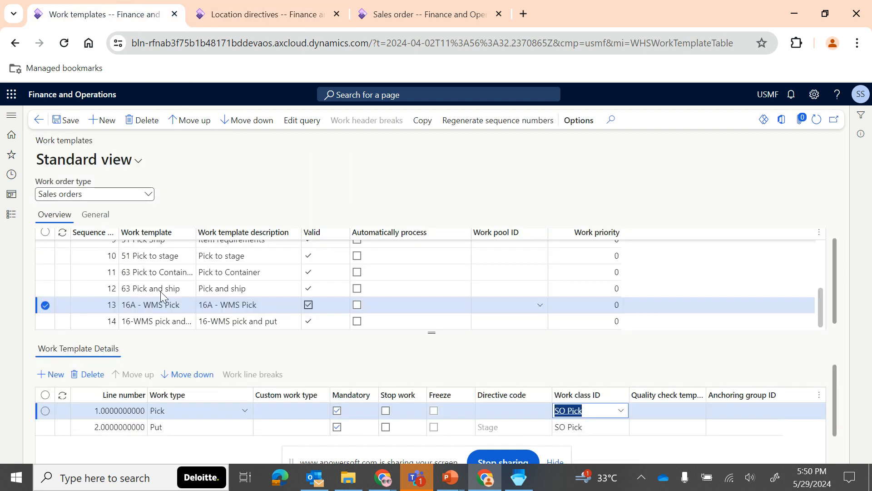
click(177, 427)
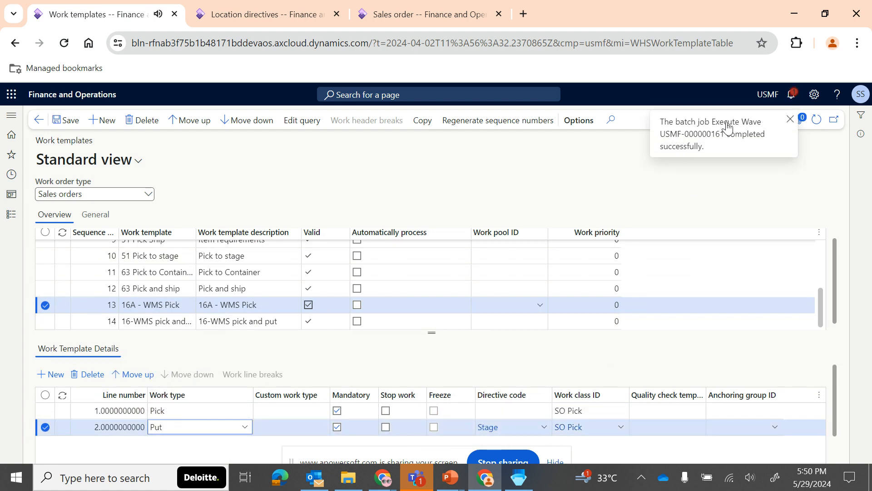
- Refresh the sales order, open the work details of its A-WMS-0101 line, and examine the generated pick and put work lines
click(395, 3)
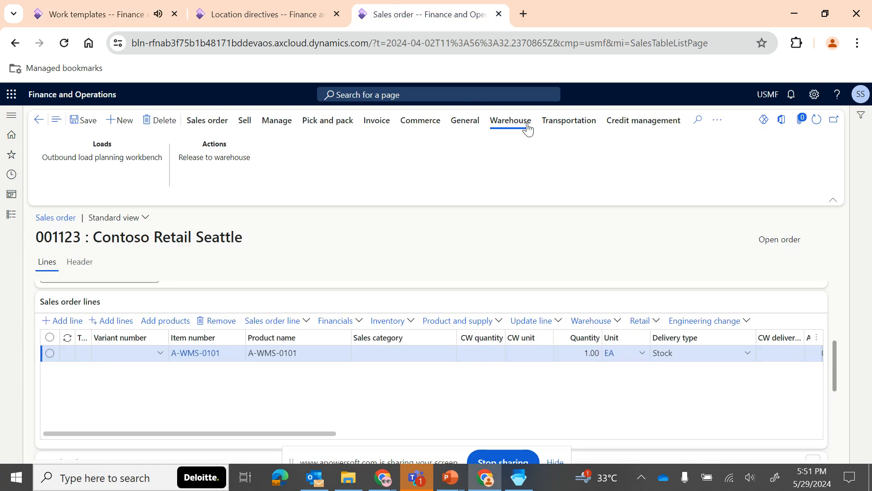
click(816, 120)
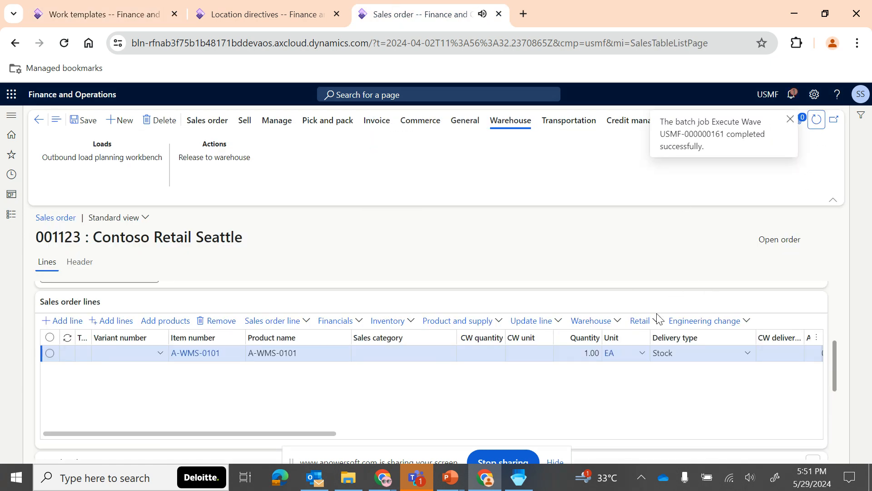
click(604, 321)
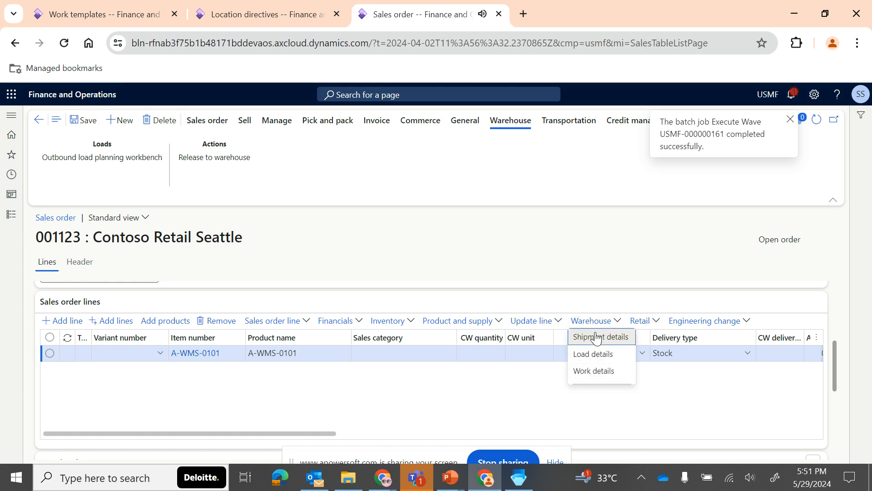
click(582, 371)
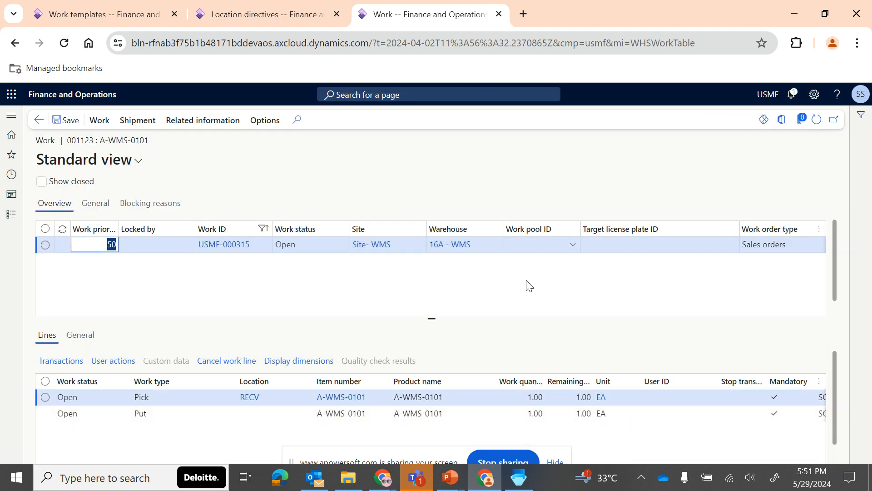
scroll(627, 392, right, 7)
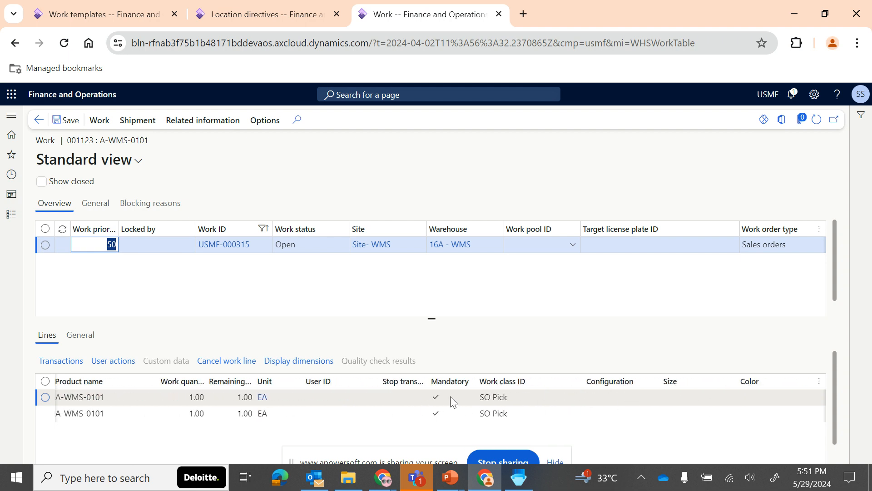
scroll(359, 412, left, 5)
scroll(359, 412, left, 3)
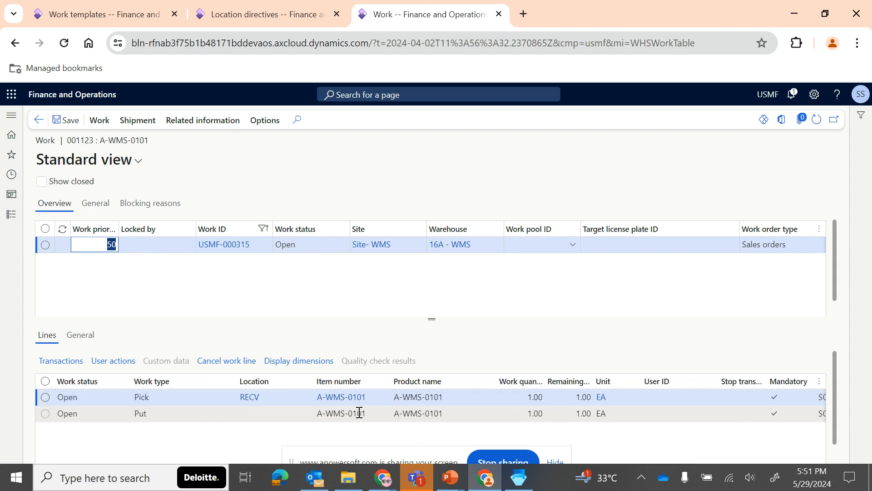
mouse_move(360, 412)
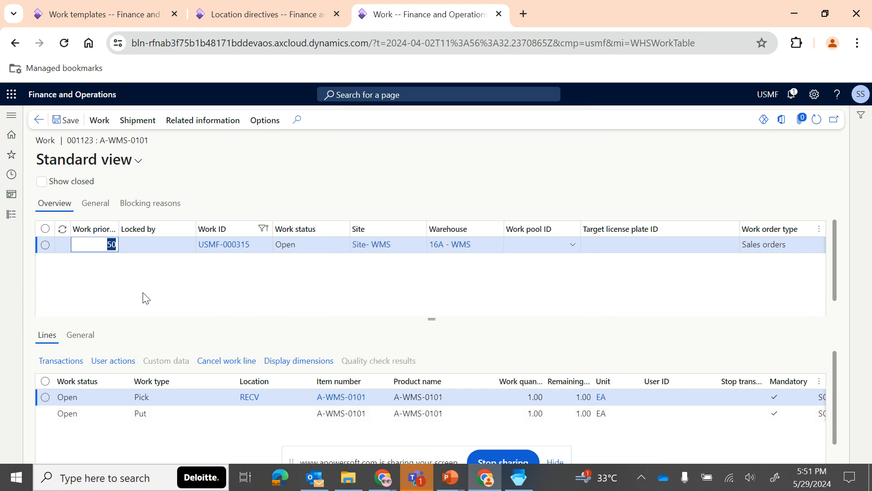
- Expand the Work section of the Warehouse management module to show its pages
click(11, 214)
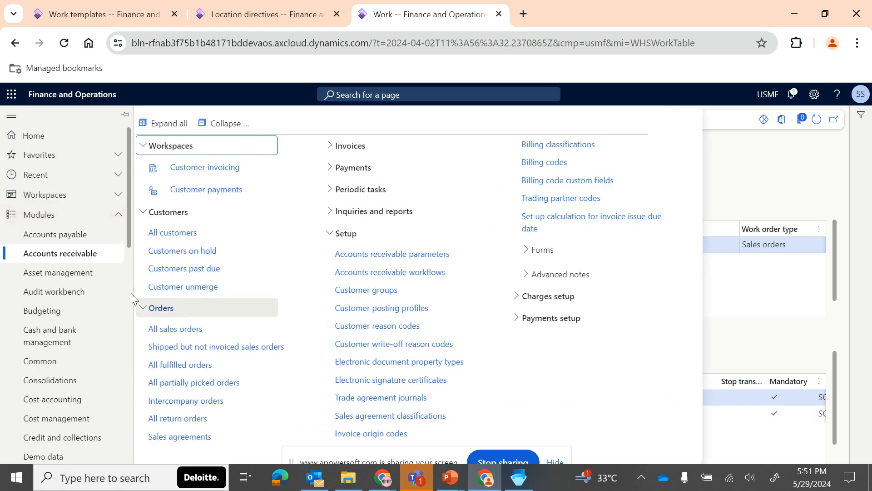
scroll(91, 318, down, 10)
click(66, 455)
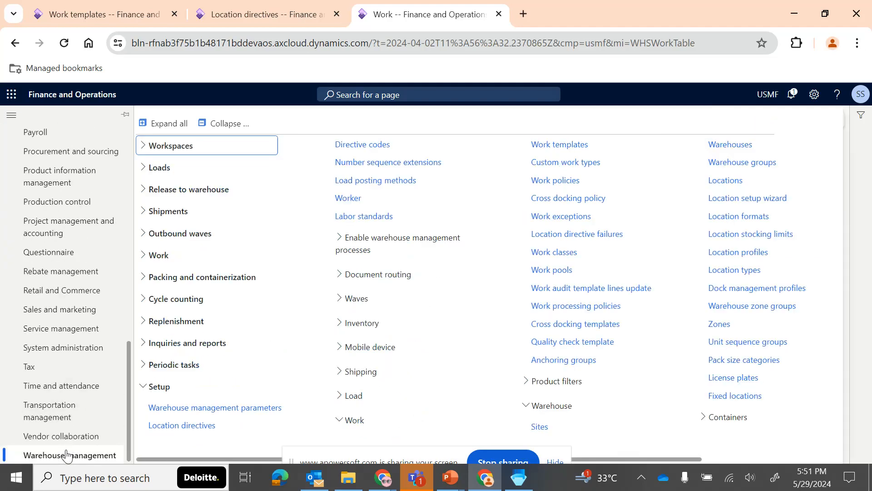
click(191, 259)
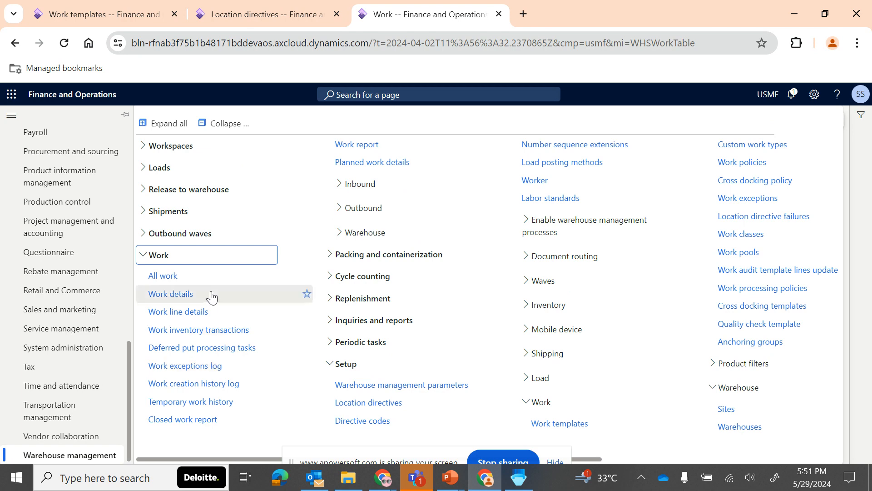
- Switch to the Warehouse Episode 11 & 12 presentation in PowerPoint and go through the Work Classes slide to the Work Menu slide on work details
click(459, 486)
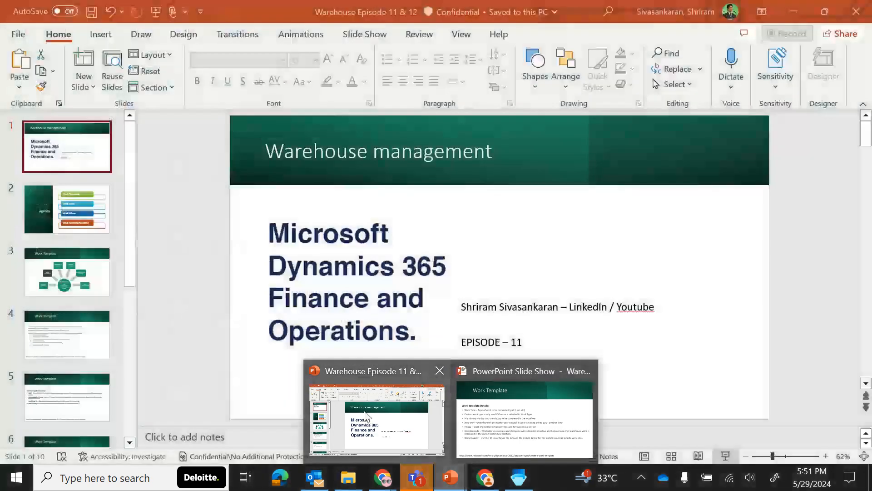
click(365, 412)
scroll(55, 323, down, 5)
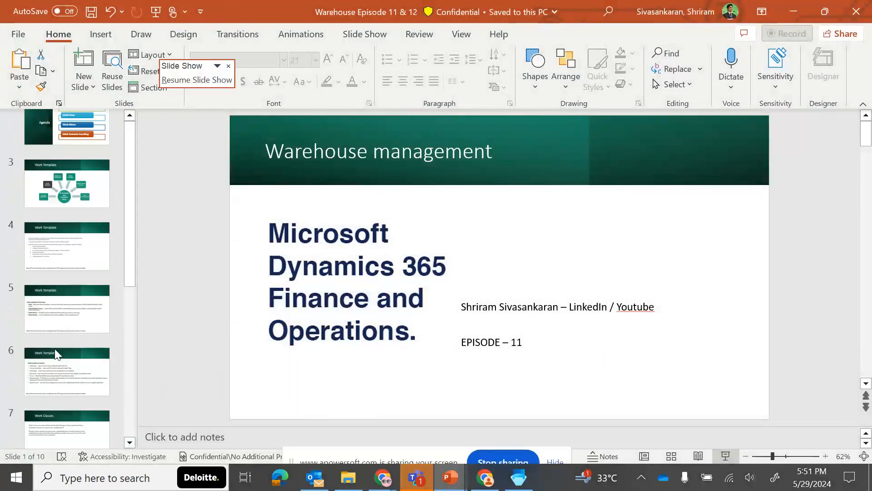
click(56, 323)
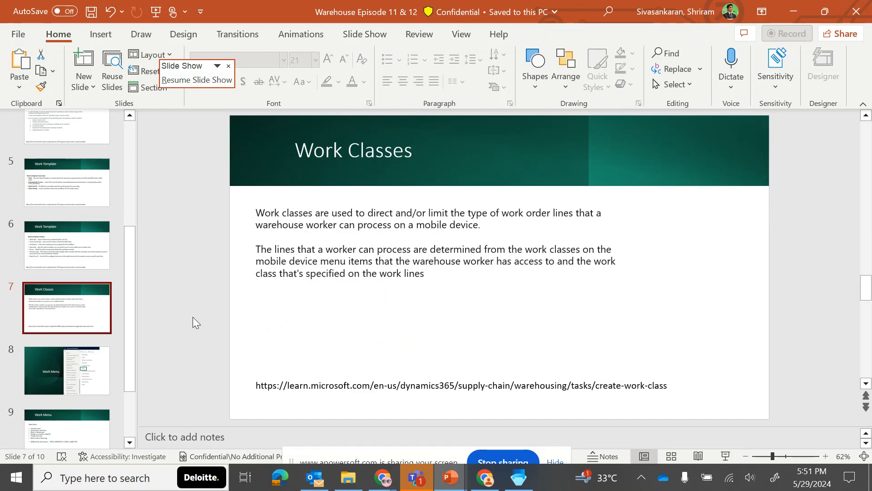
click(63, 373)
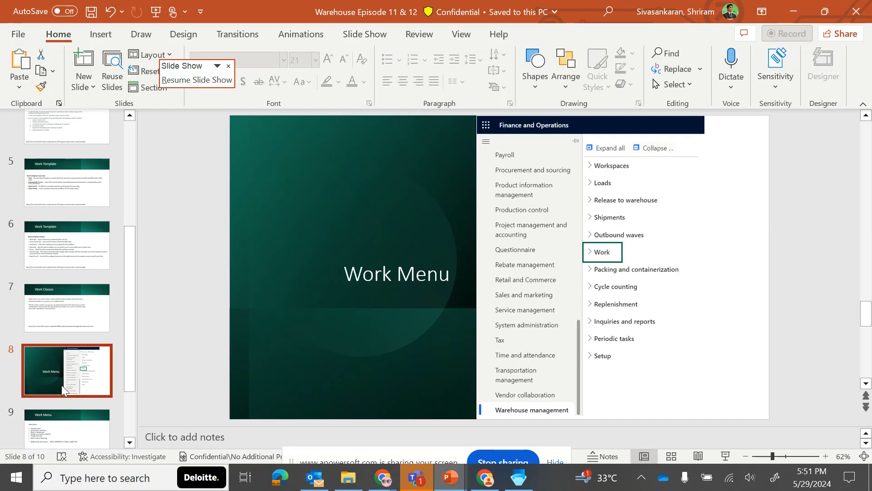
click(66, 424)
scroll(65, 418, down, 2)
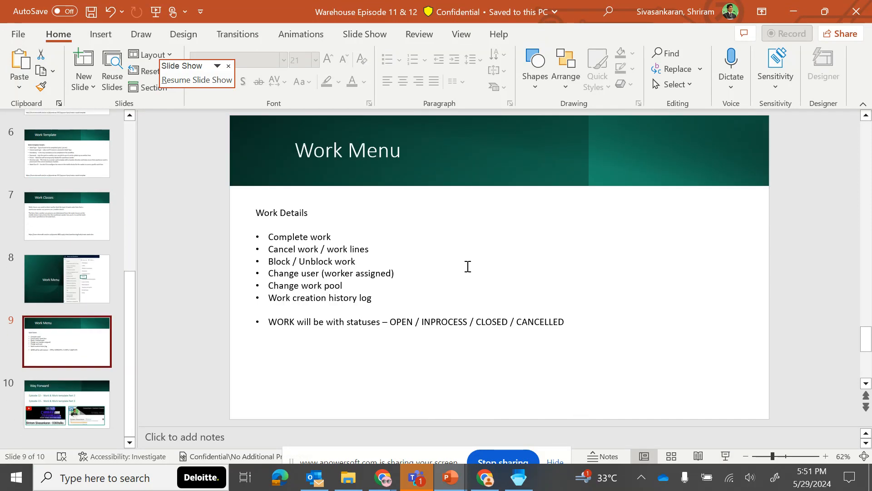